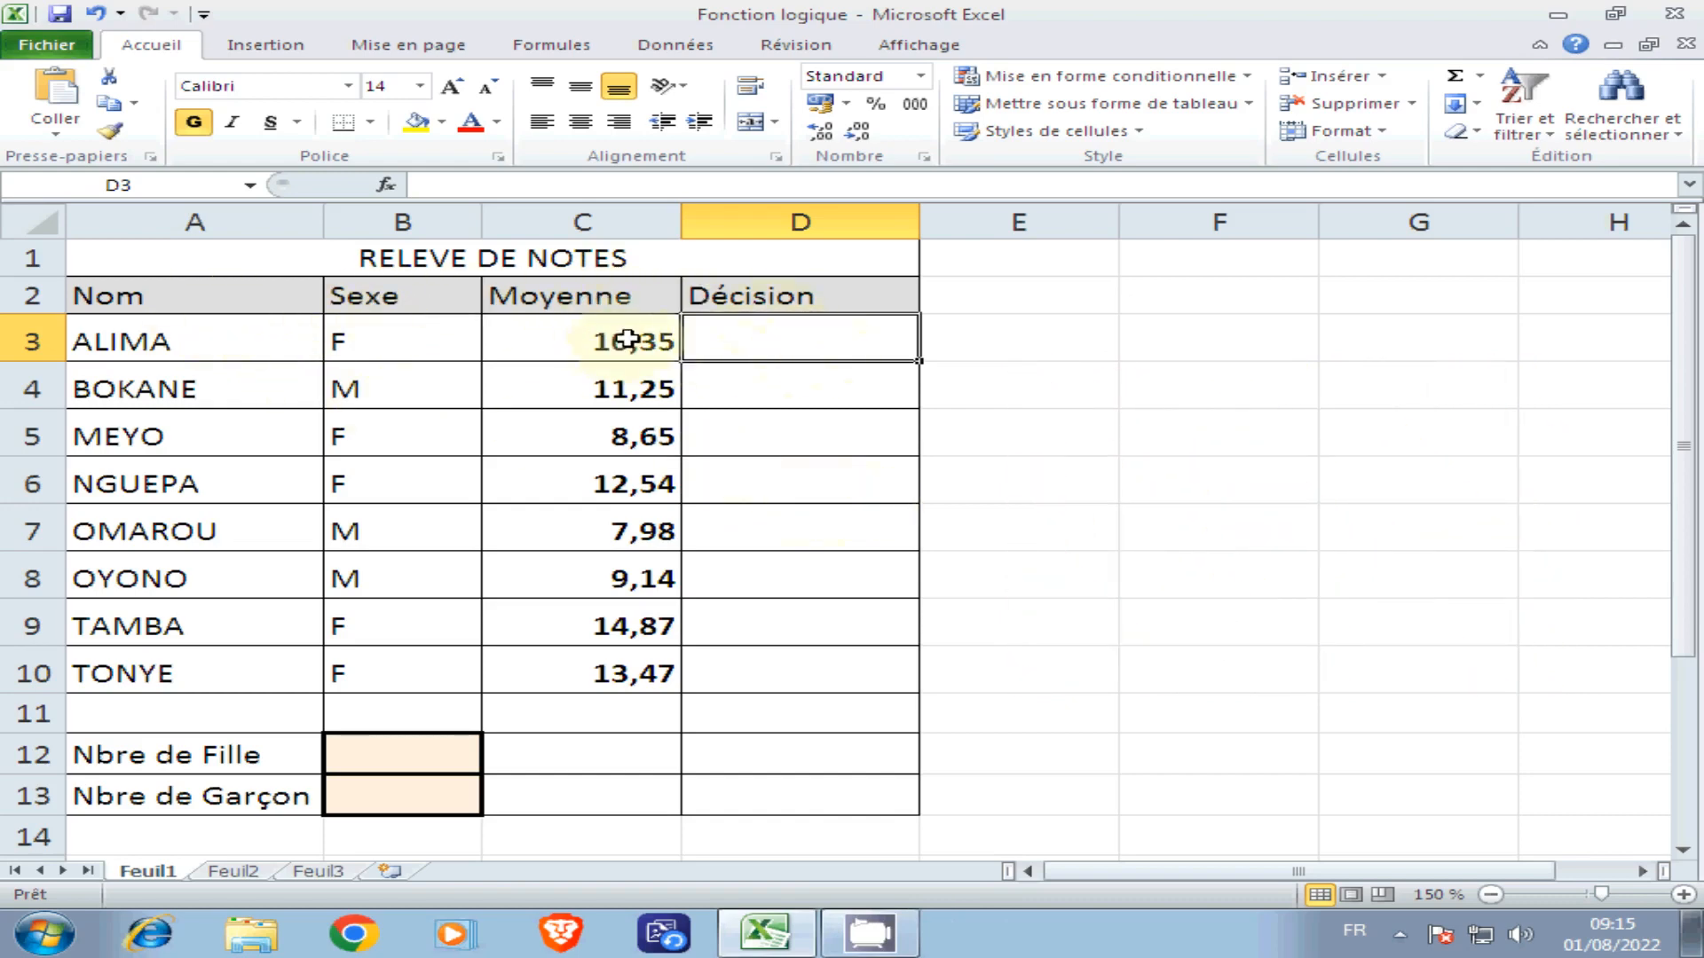
Step: Insert the SI function from the Logique category into cell D3 of the Décision column
{"action": "left_click", "coordinate": [140, 338]}
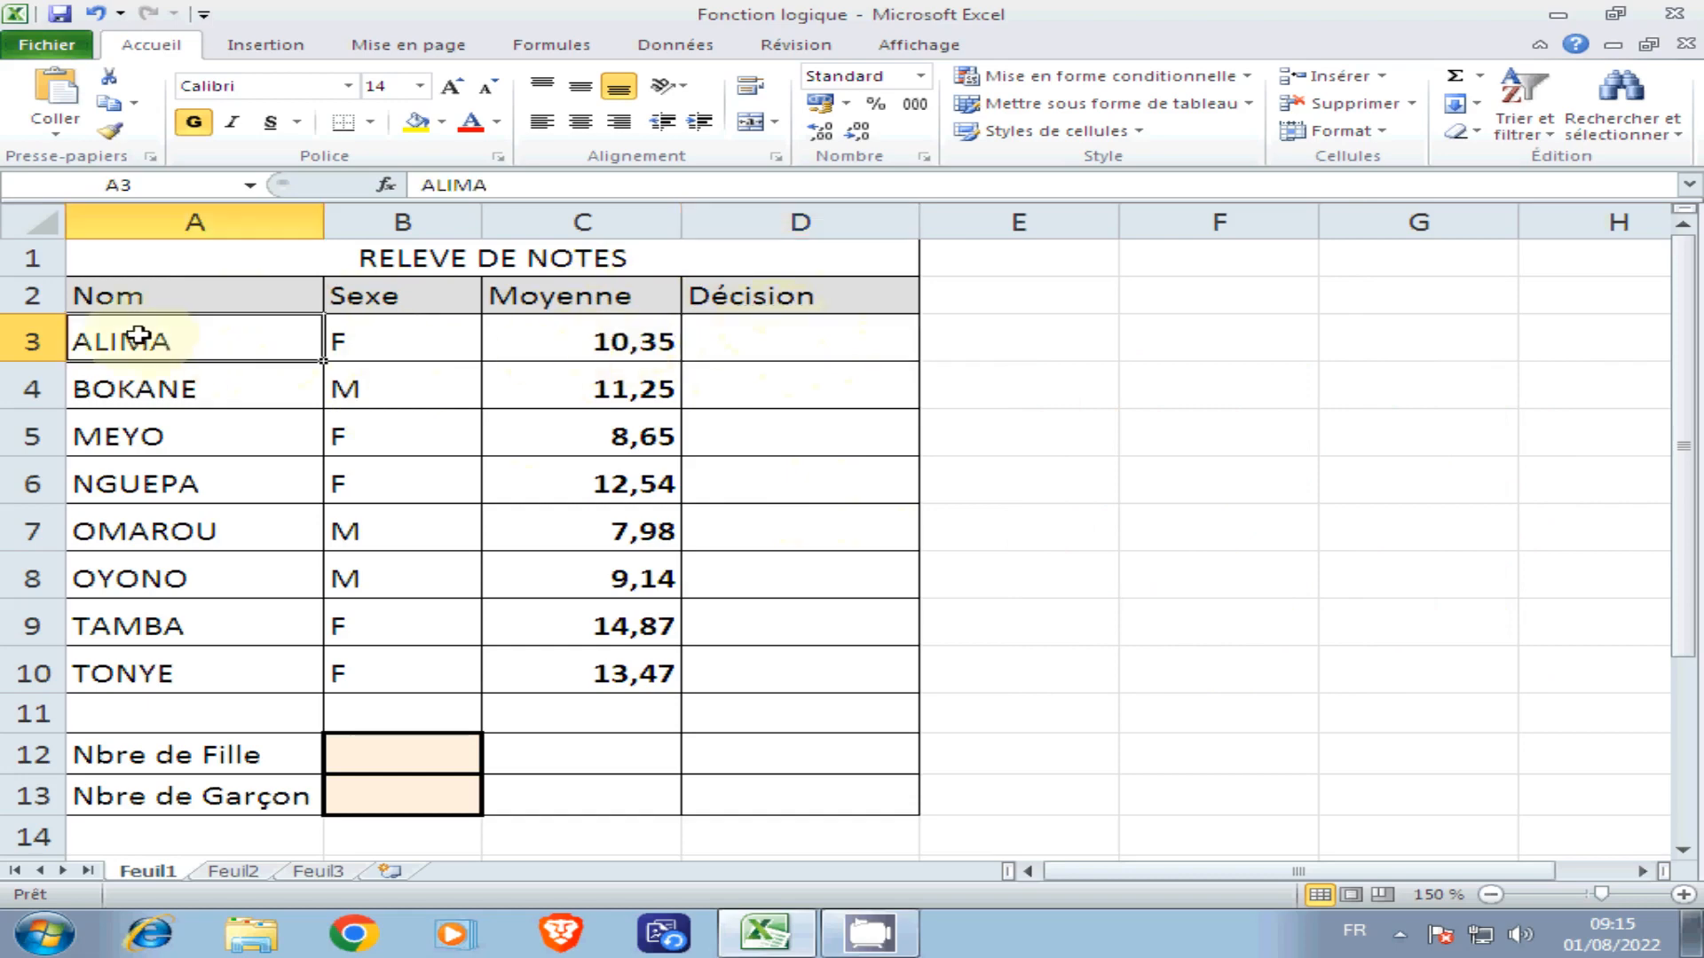
{"action": "left_click", "coordinate": [702, 339]}
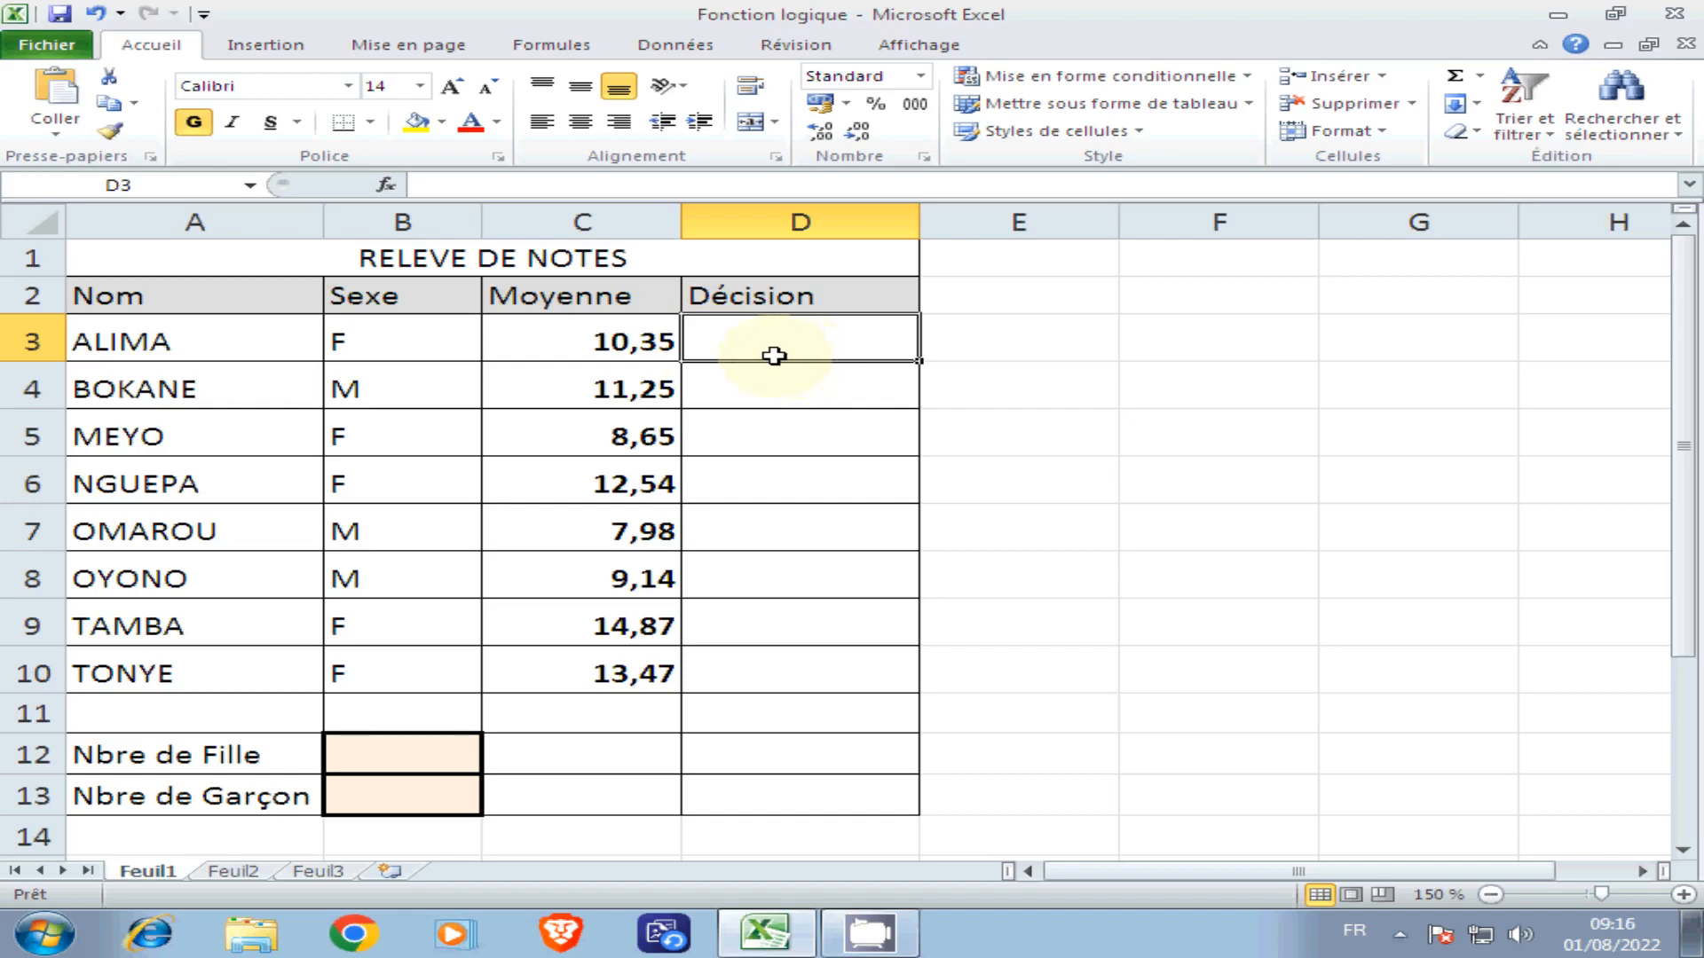
{"action": "left_click", "coordinate": [386, 186]}
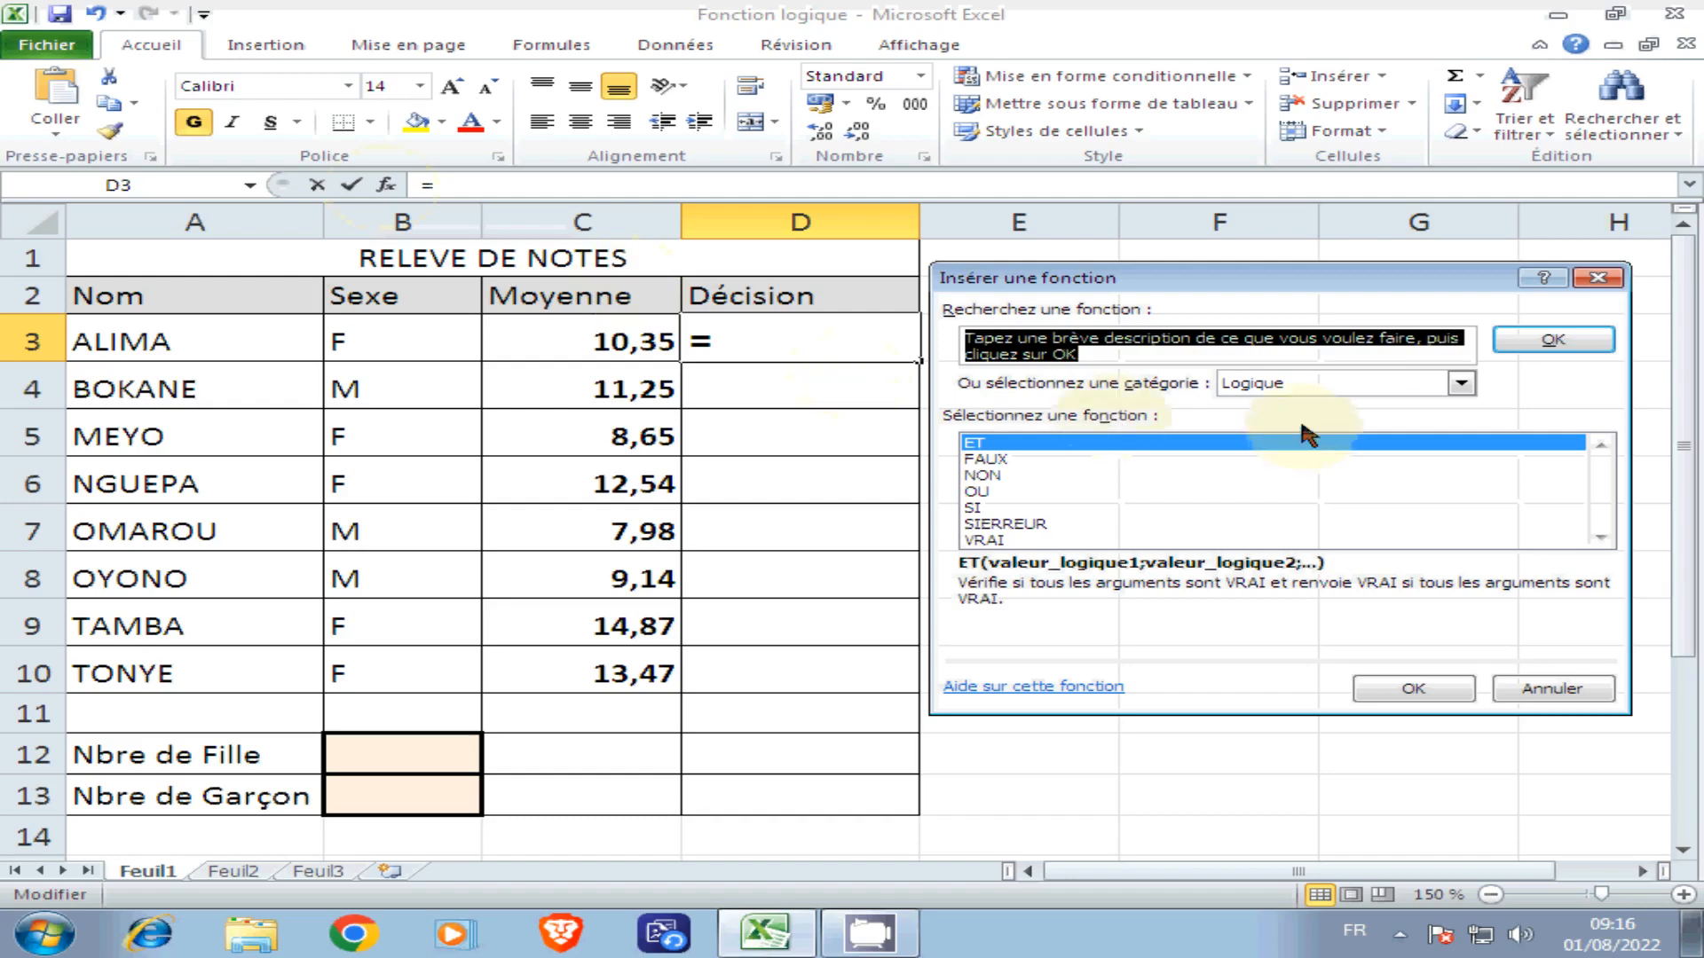
{"action": "left_click", "coordinate": [1460, 384]}
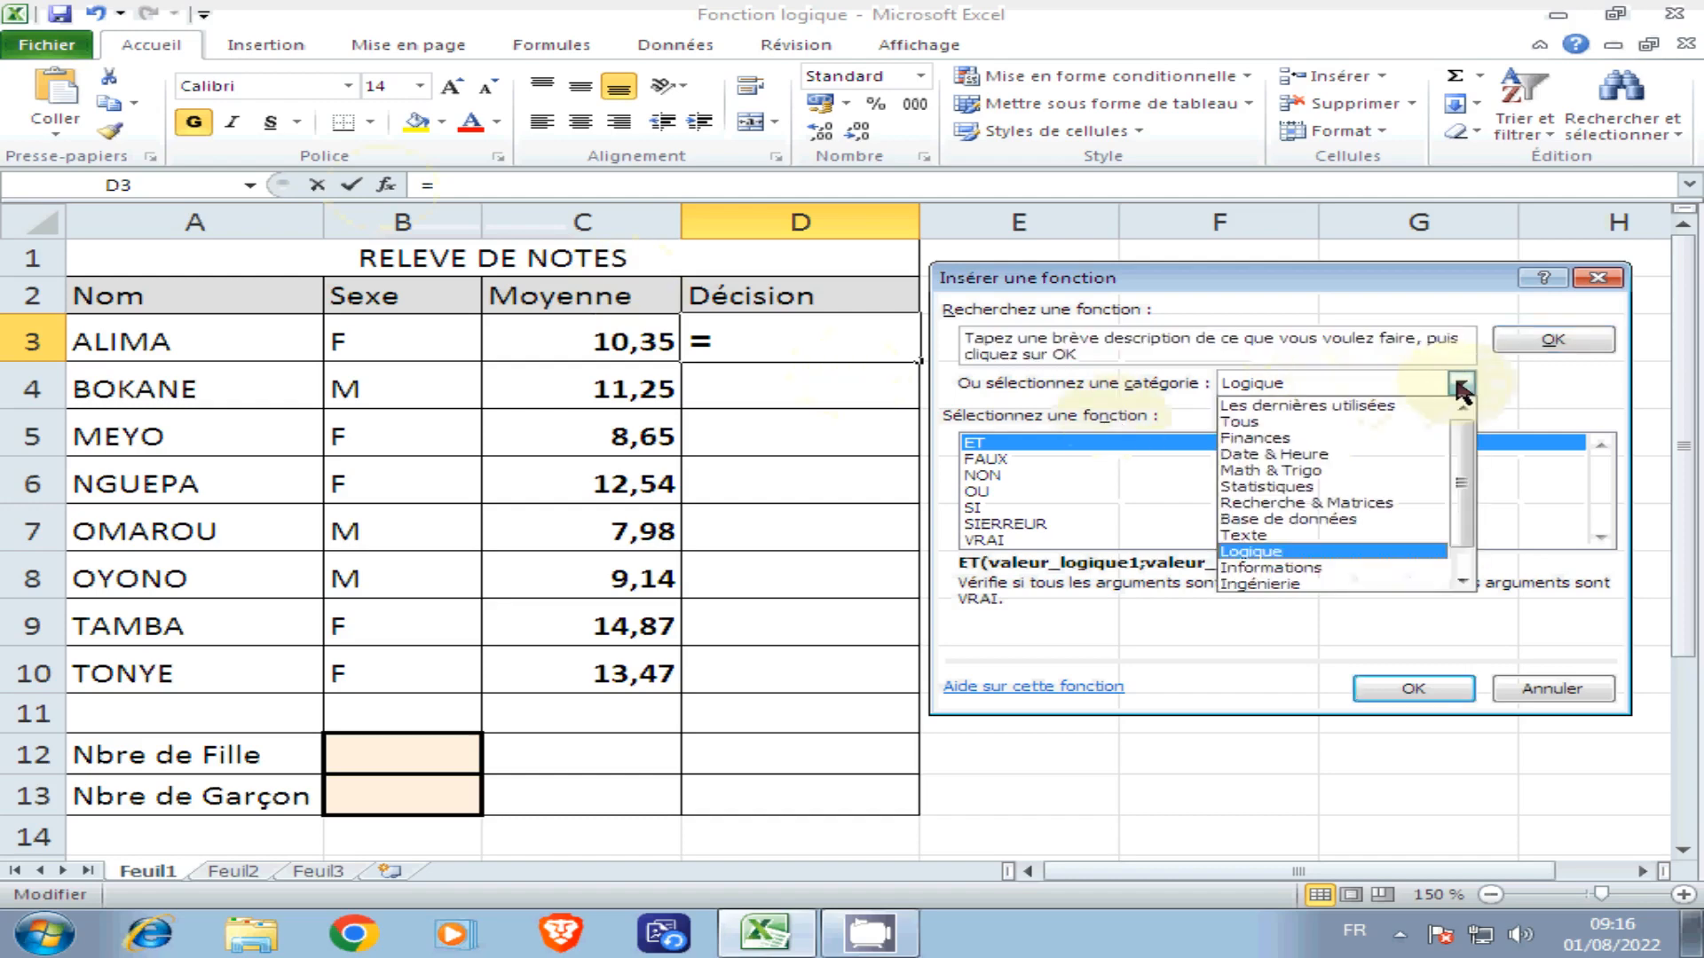
{"action": "left_click", "coordinate": [1269, 564]}
{"action": "left_click", "coordinate": [976, 508]}
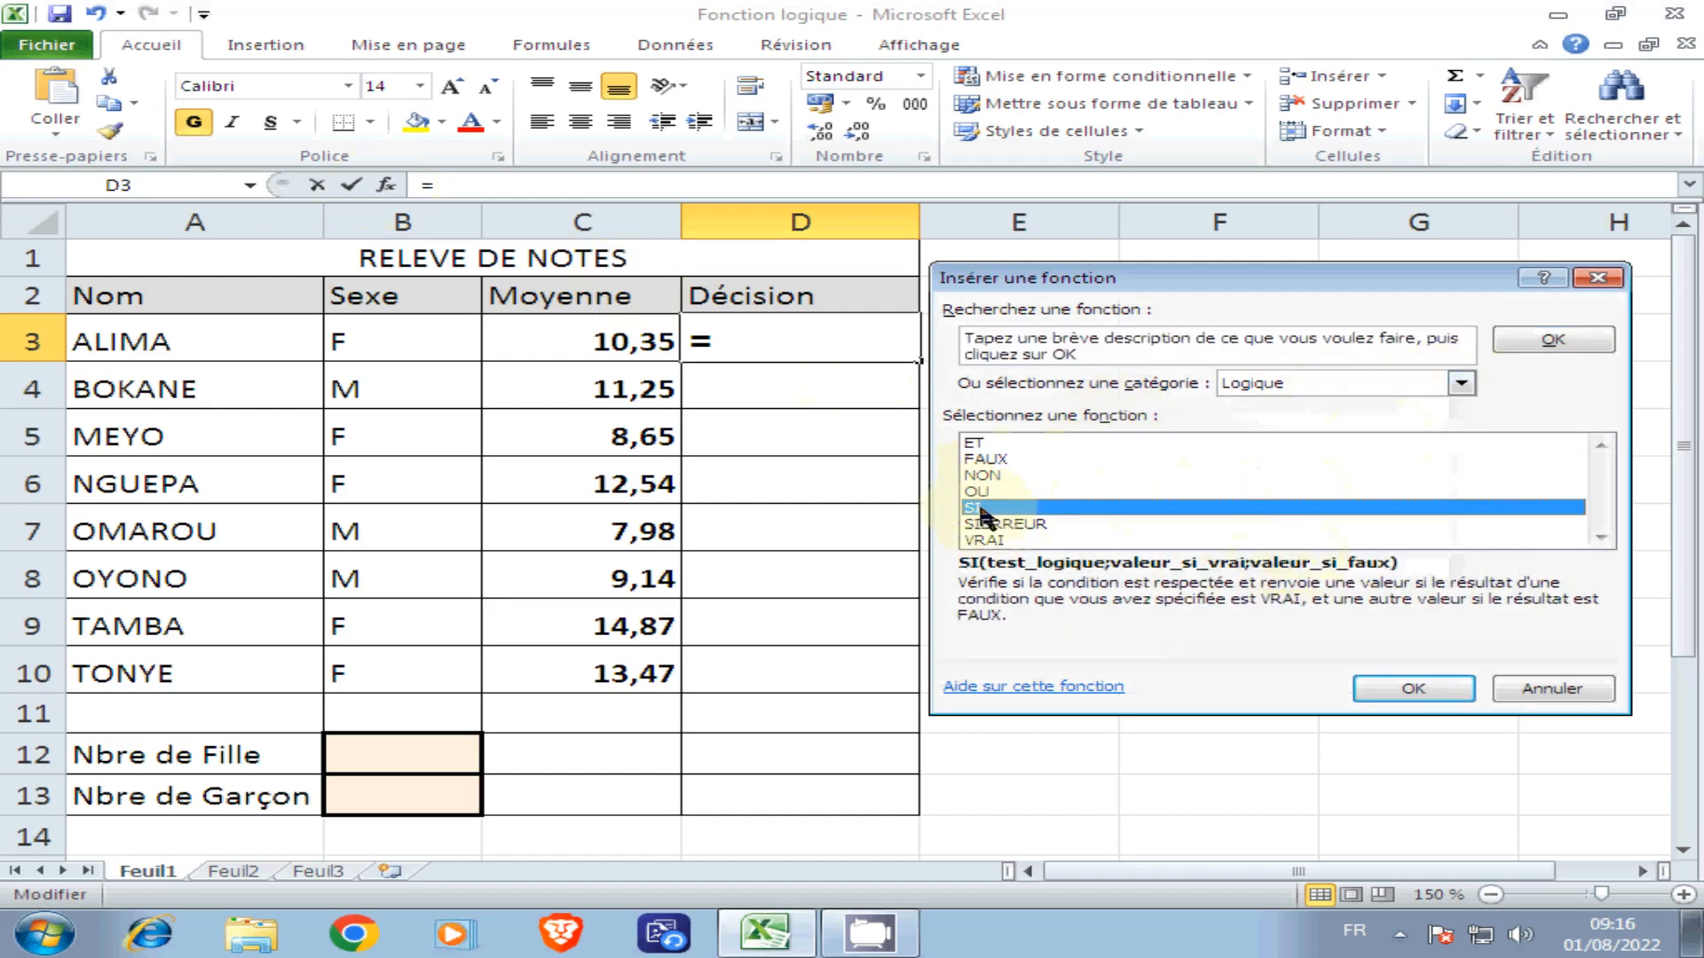
{"action": "left_click", "coordinate": [1414, 691]}
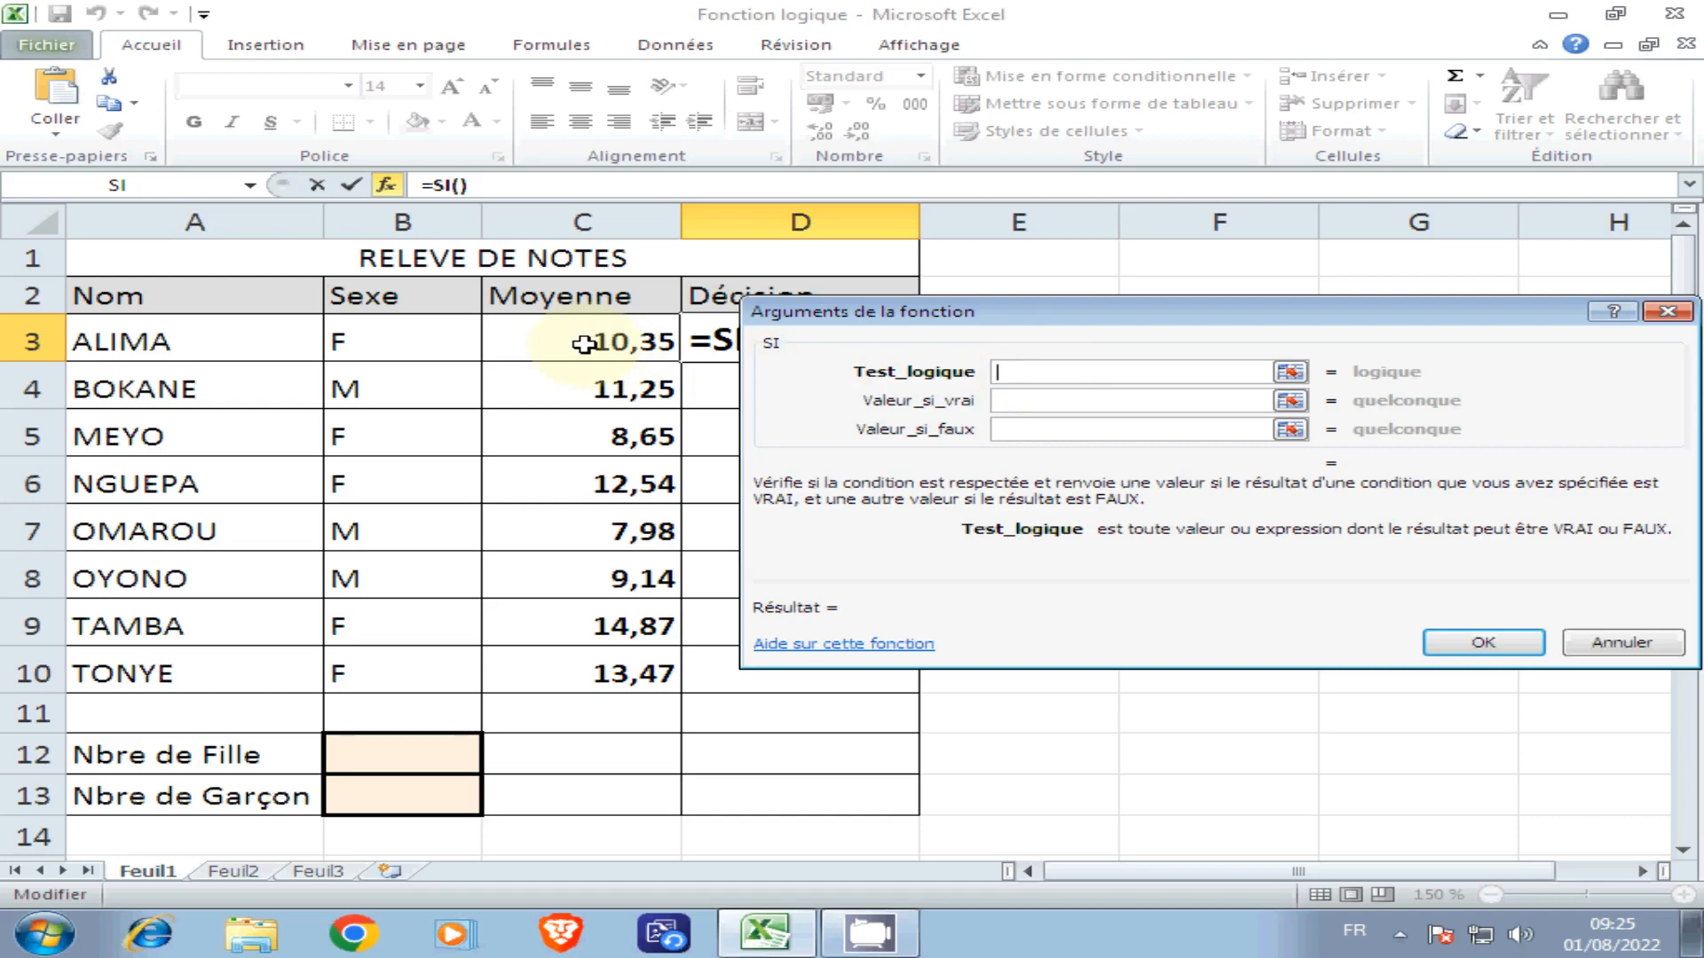
Step: Set the SI arguments to test C3>=10, returning "ADMIS" if true and "REFUSE" if false, and confirm the formula
{"action": "type", "text": "C3>=10"}
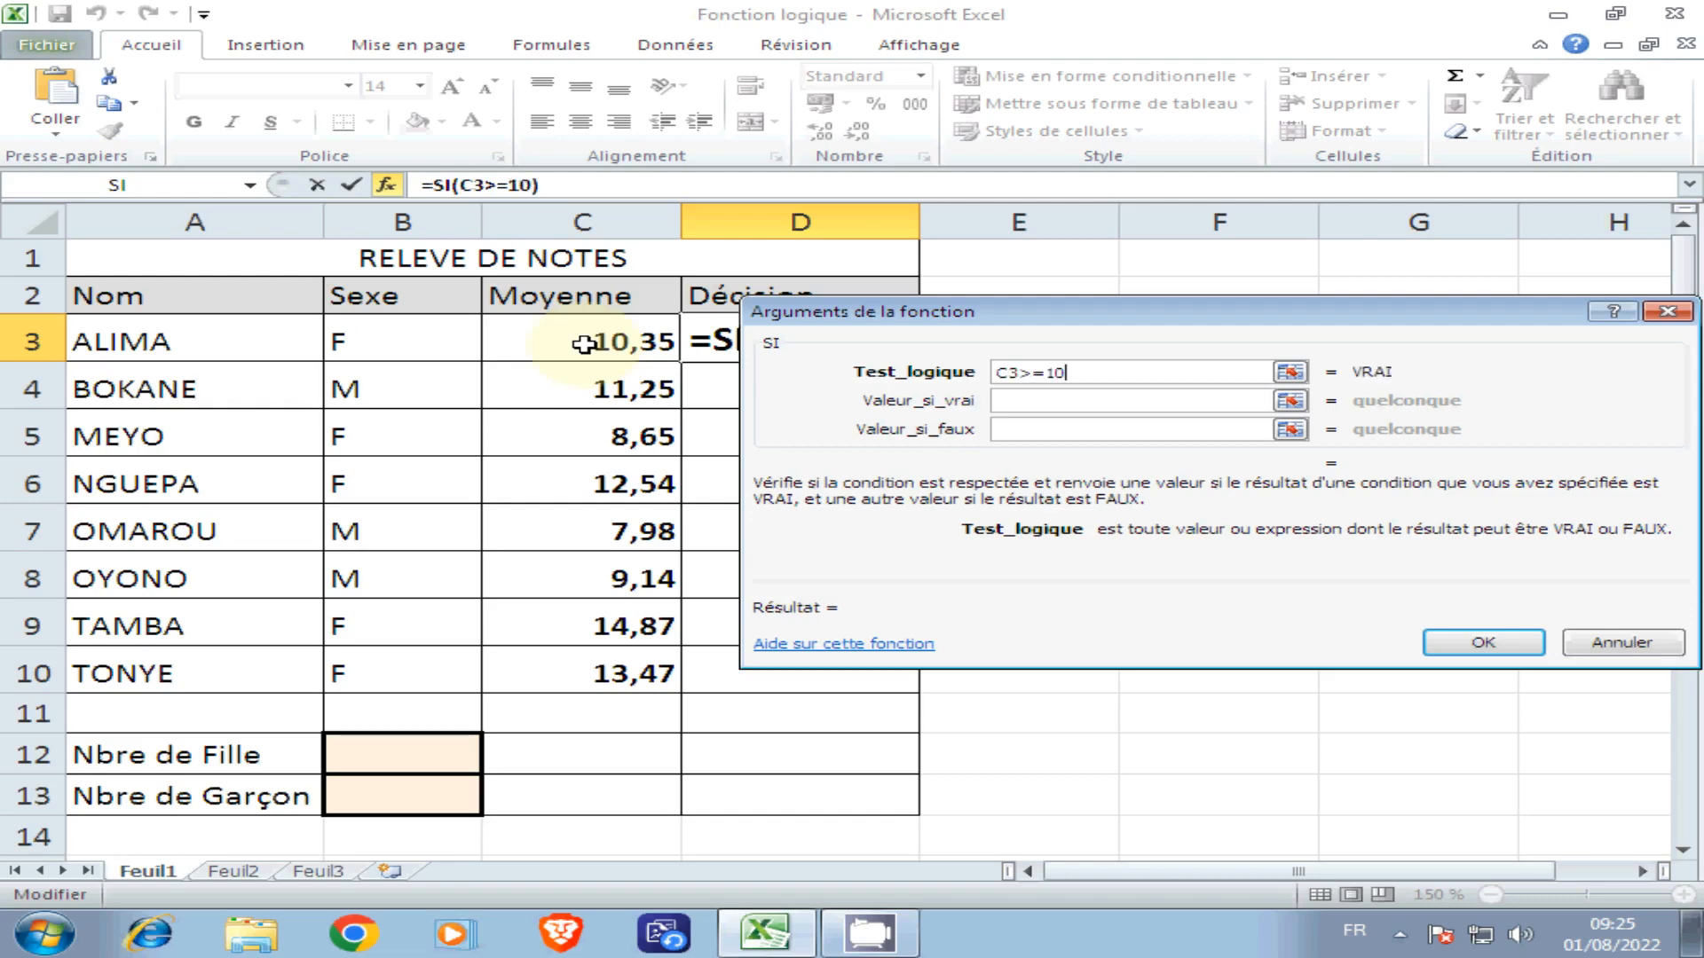
{"action": "left_click", "coordinate": [1040, 403]}
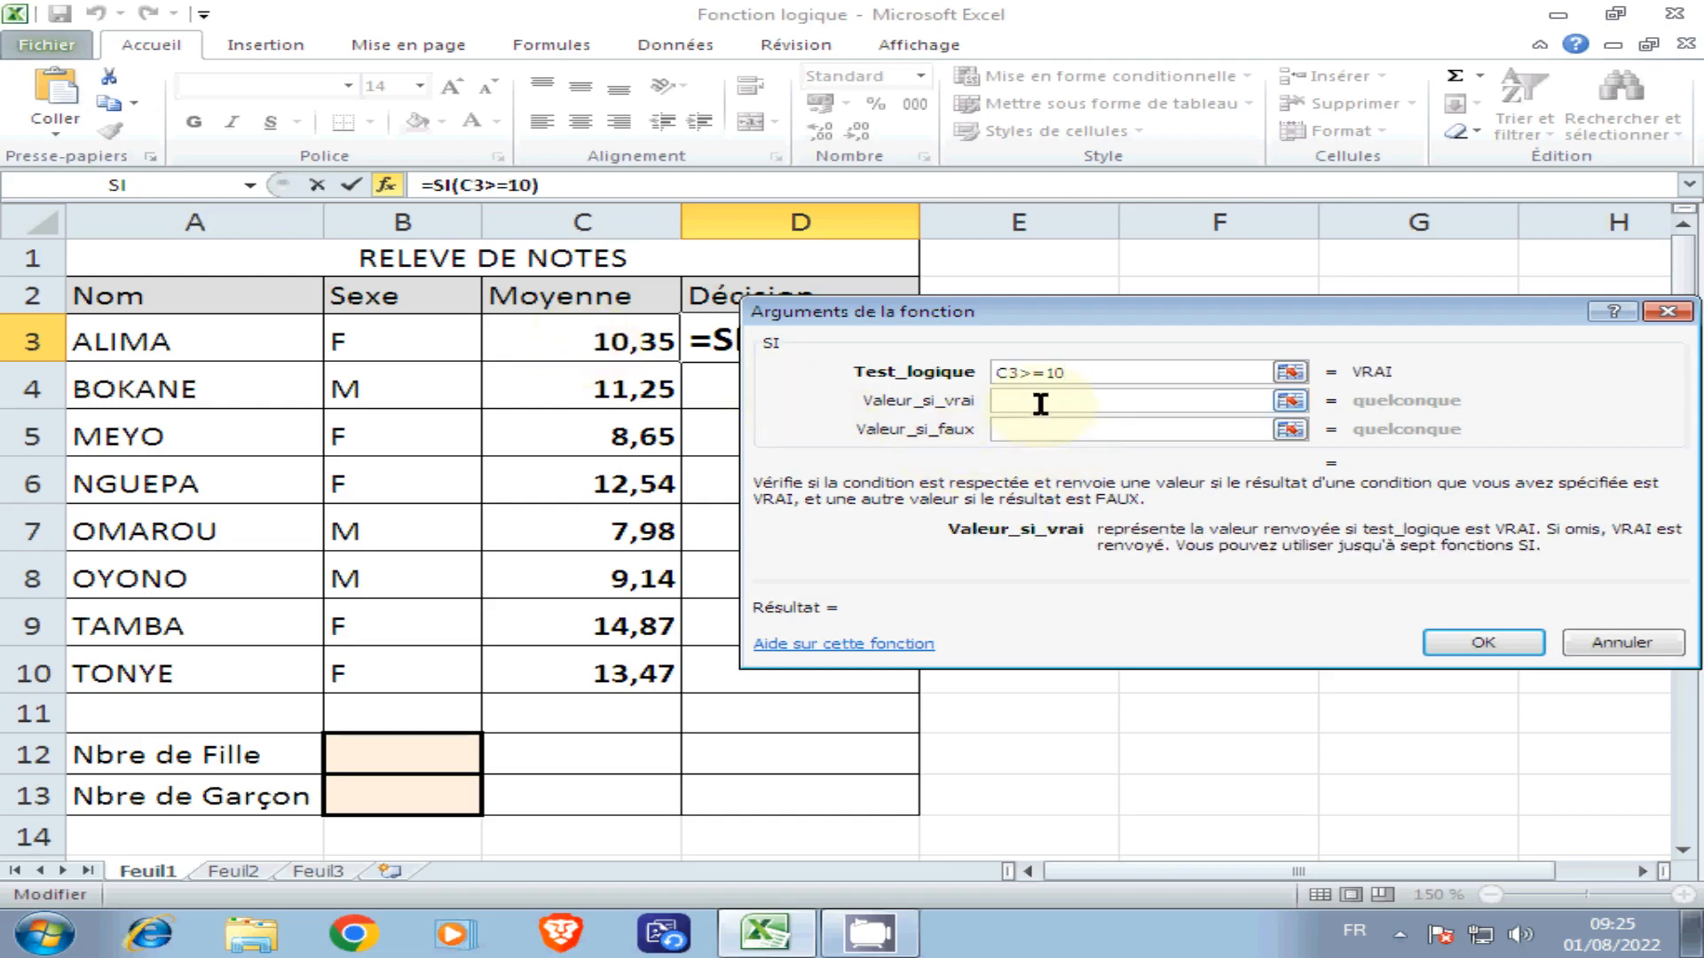
{"action": "type", "text": "A"}
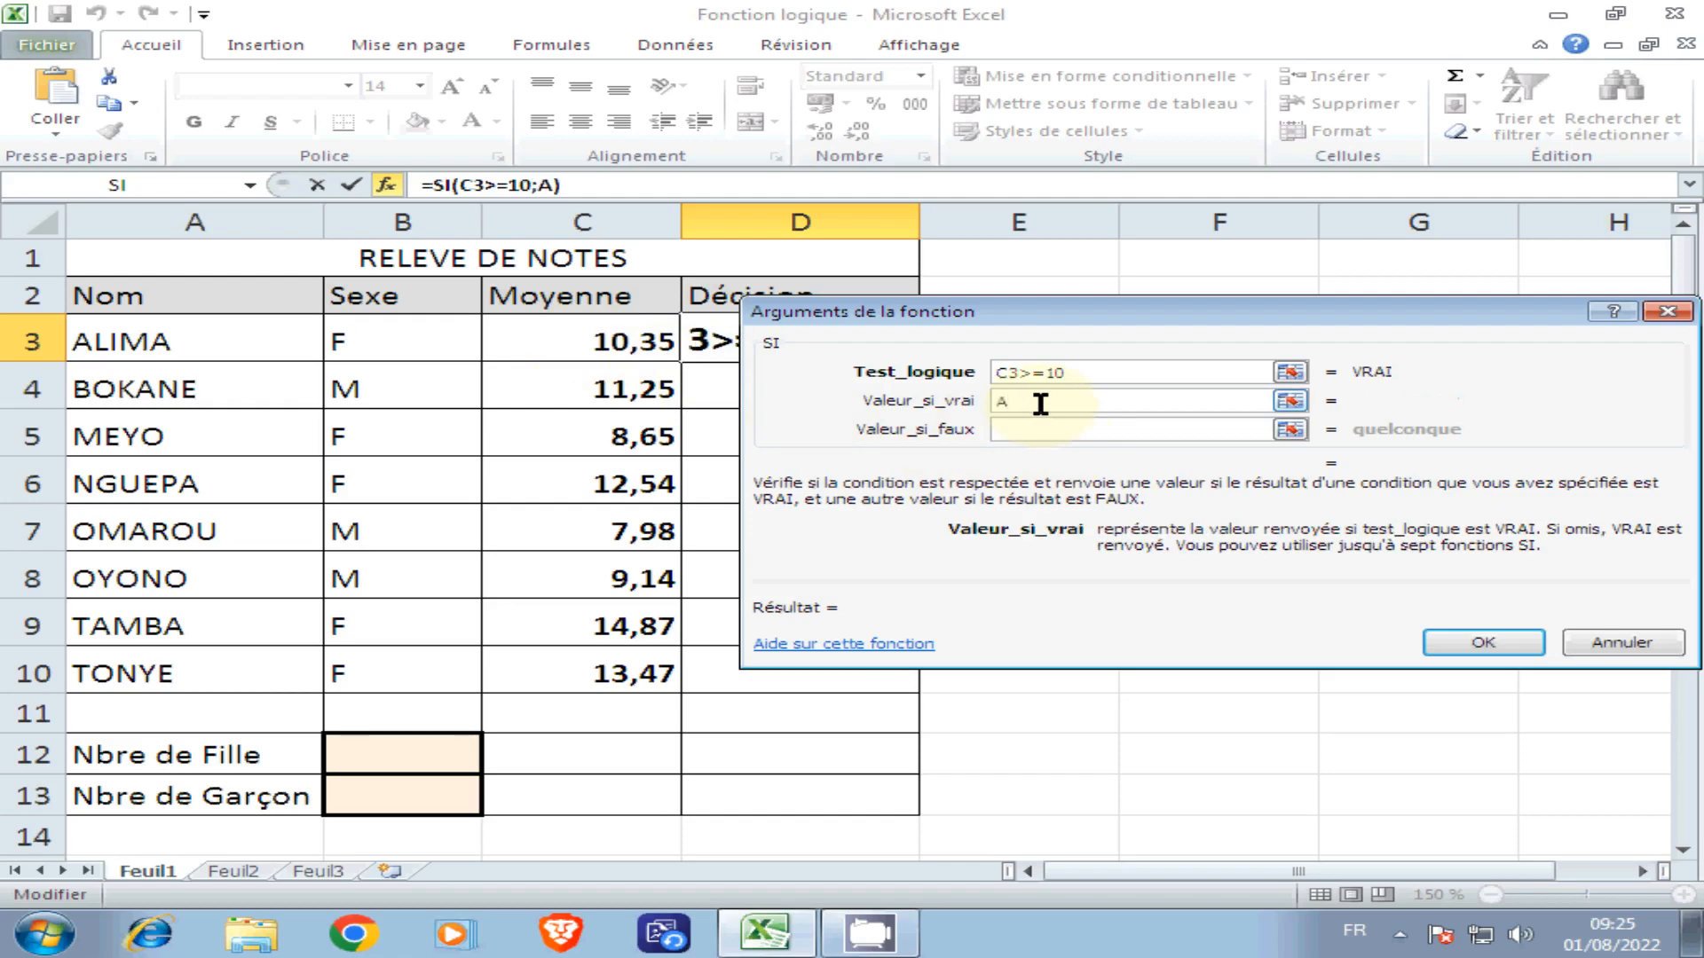
{"action": "type", "text": "DMIS"}
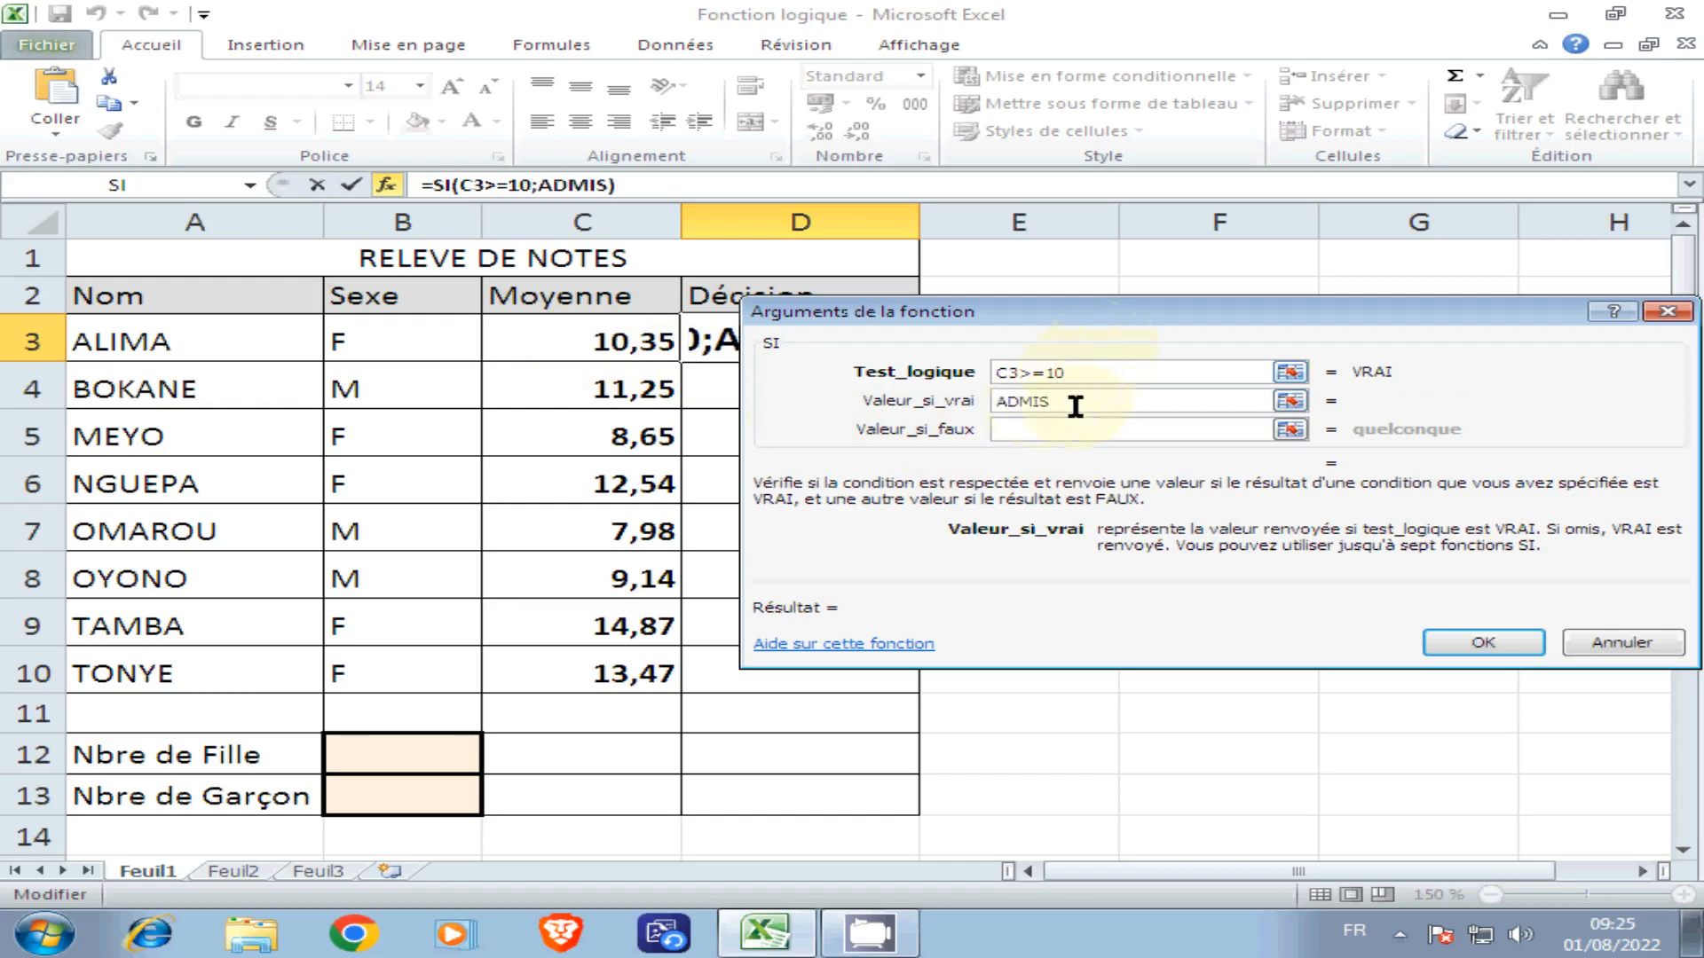
{"action": "left_click", "coordinate": [1034, 430]}
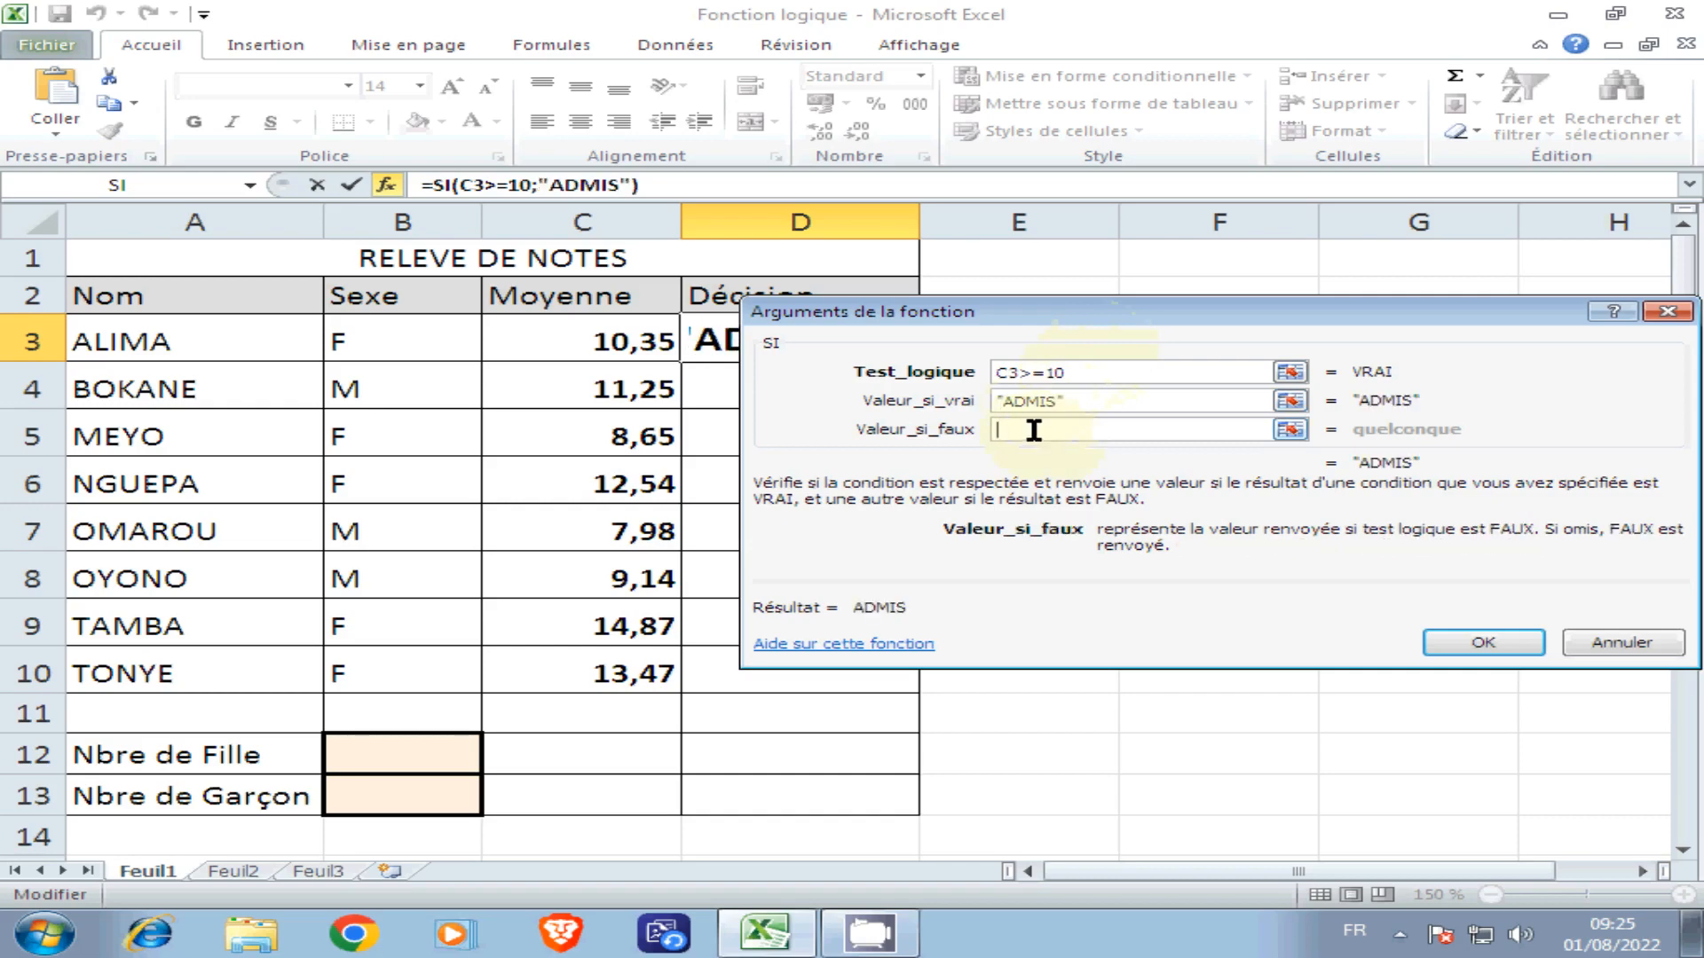
{"action": "type", "text": "REFUSE"}
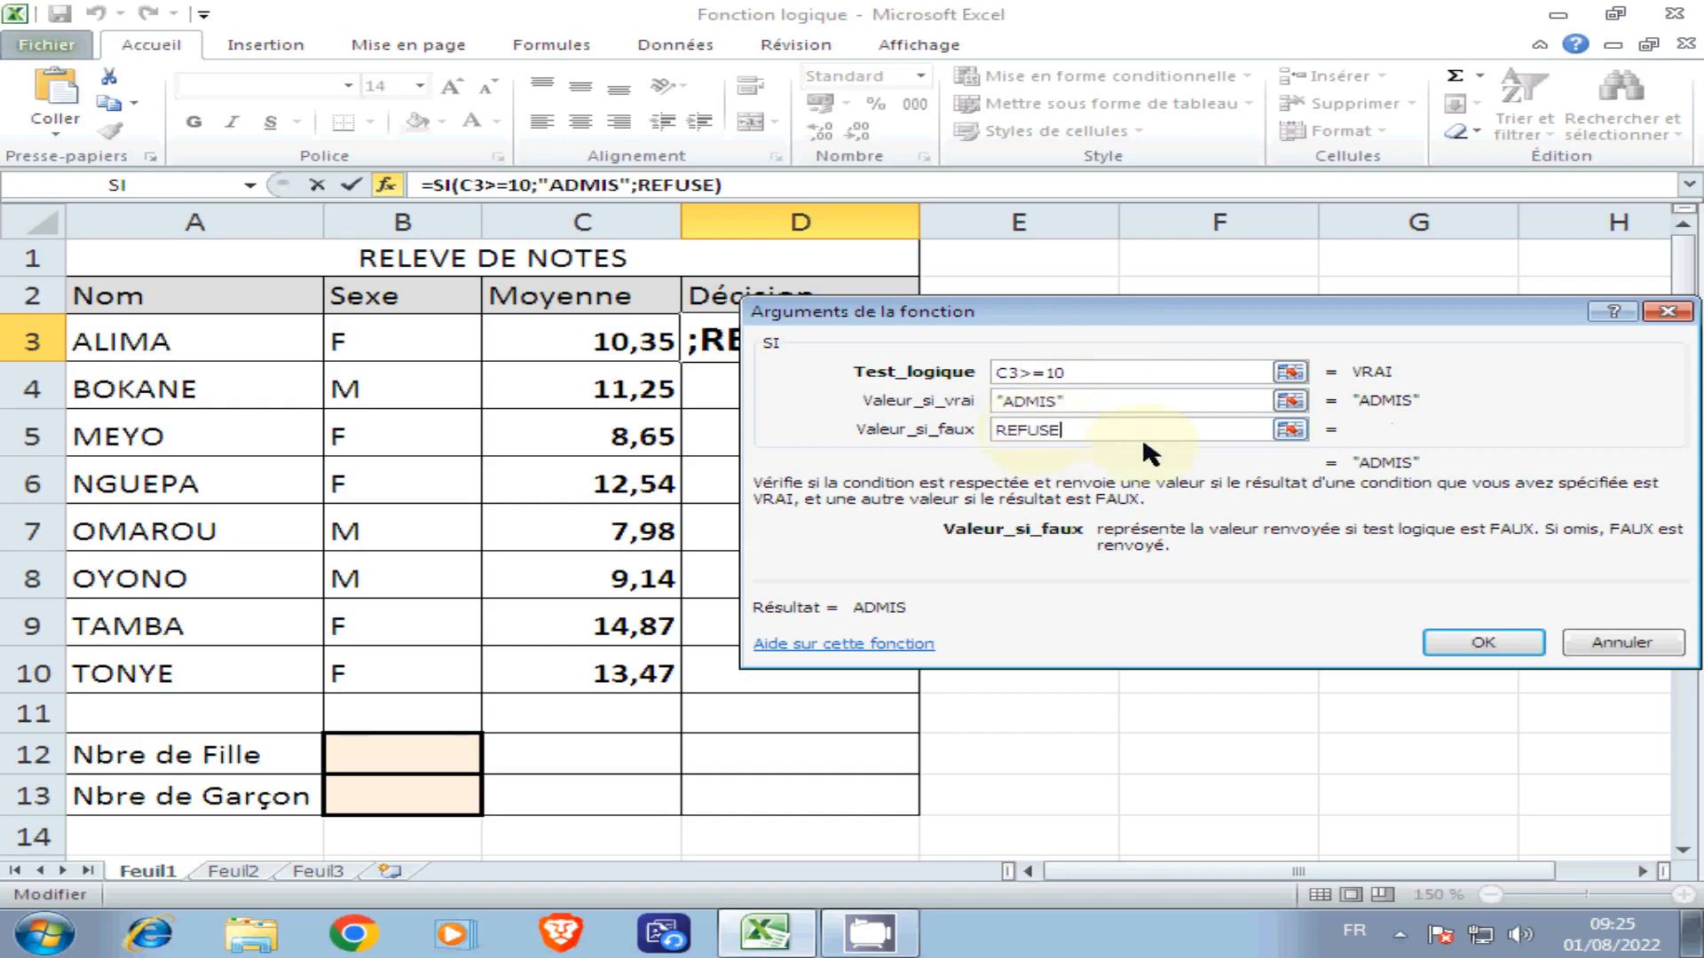
{"action": "left_click", "coordinate": [1114, 401]}
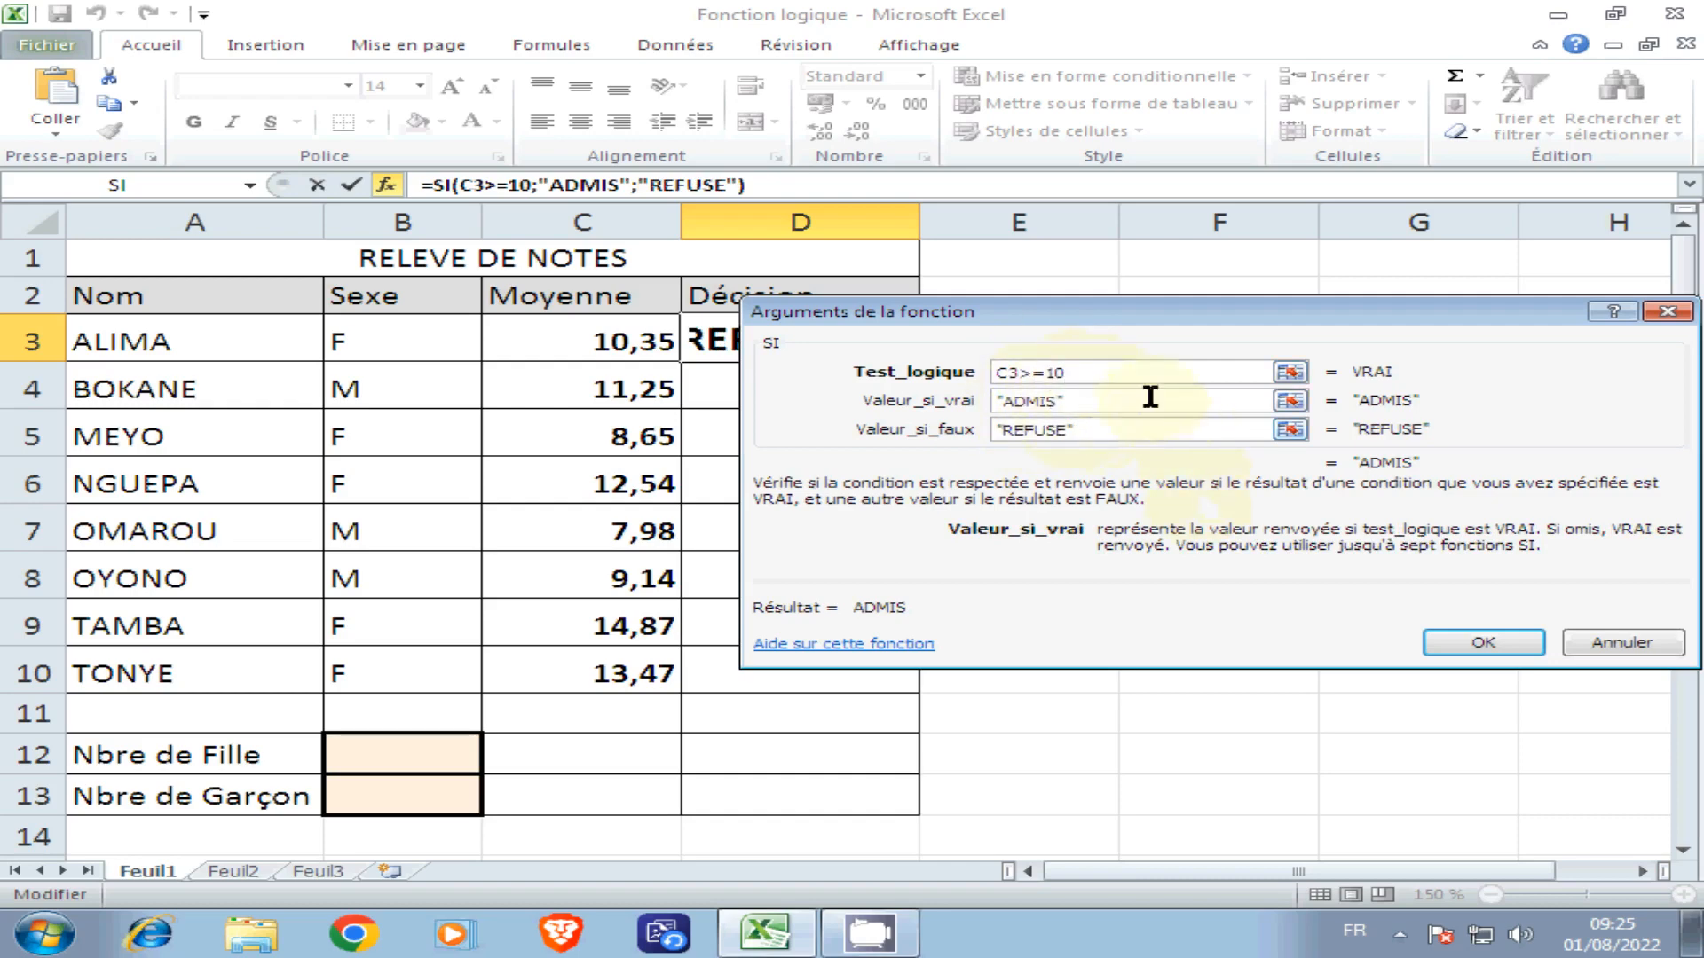
{"action": "left_click", "coordinate": [1473, 641]}
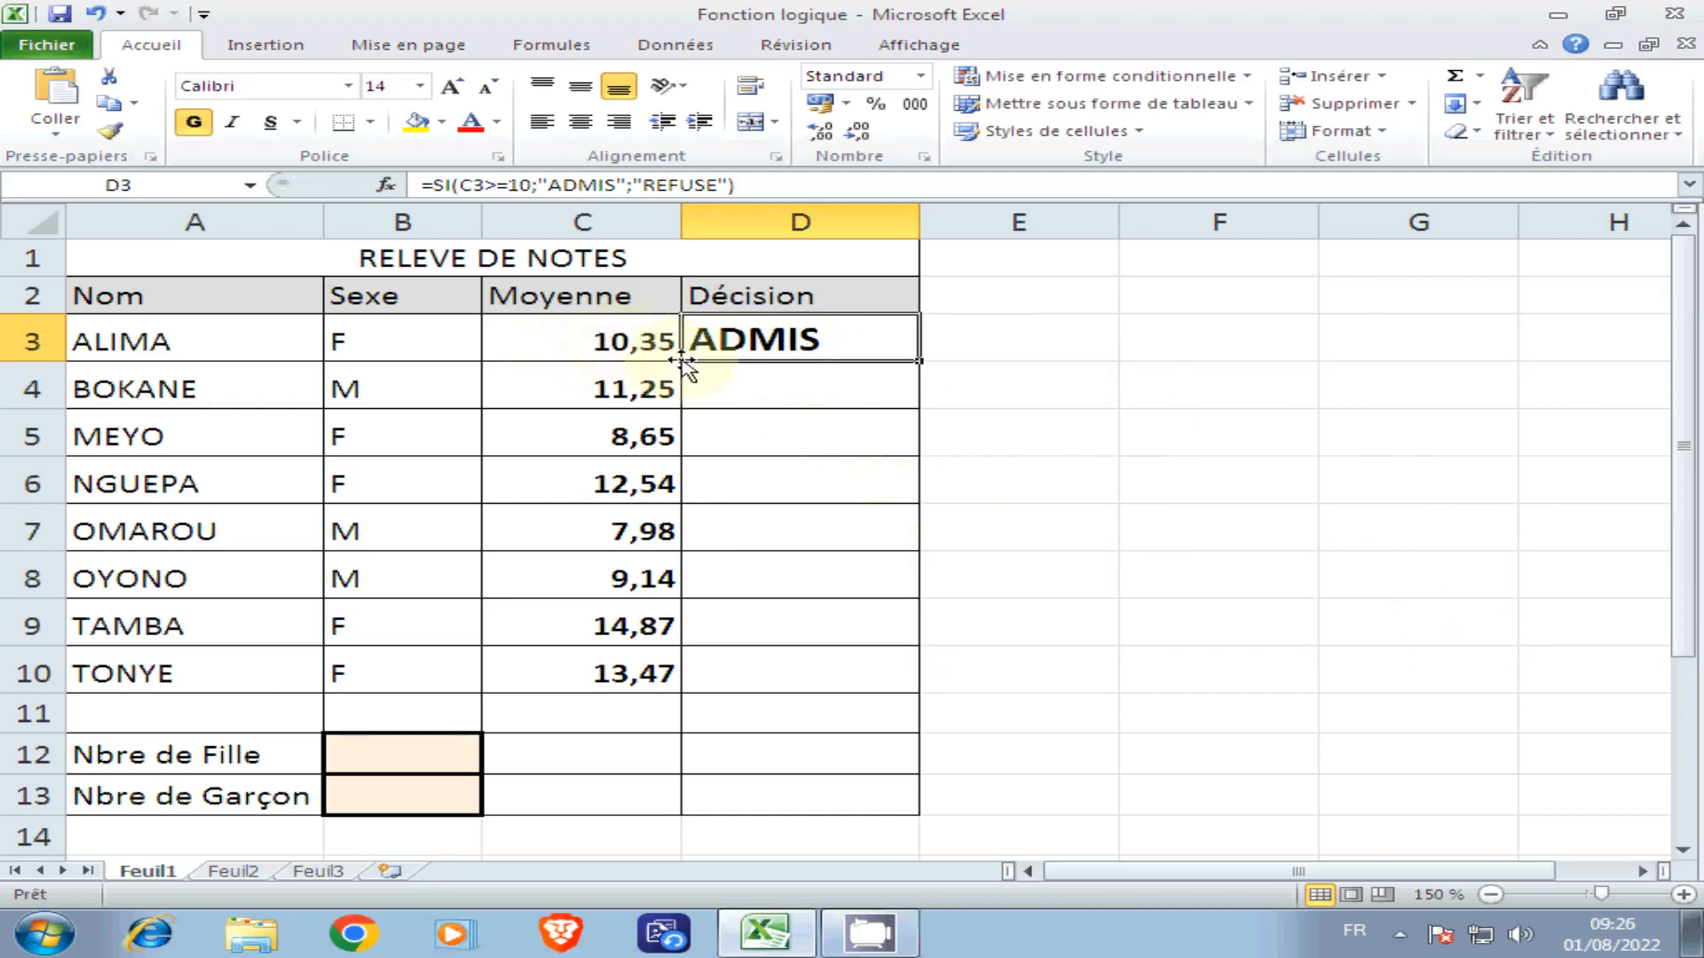
Step: Copy the SI formula from cell D3 down the Décision column through D10
{"action": "left_click", "coordinate": [787, 379]}
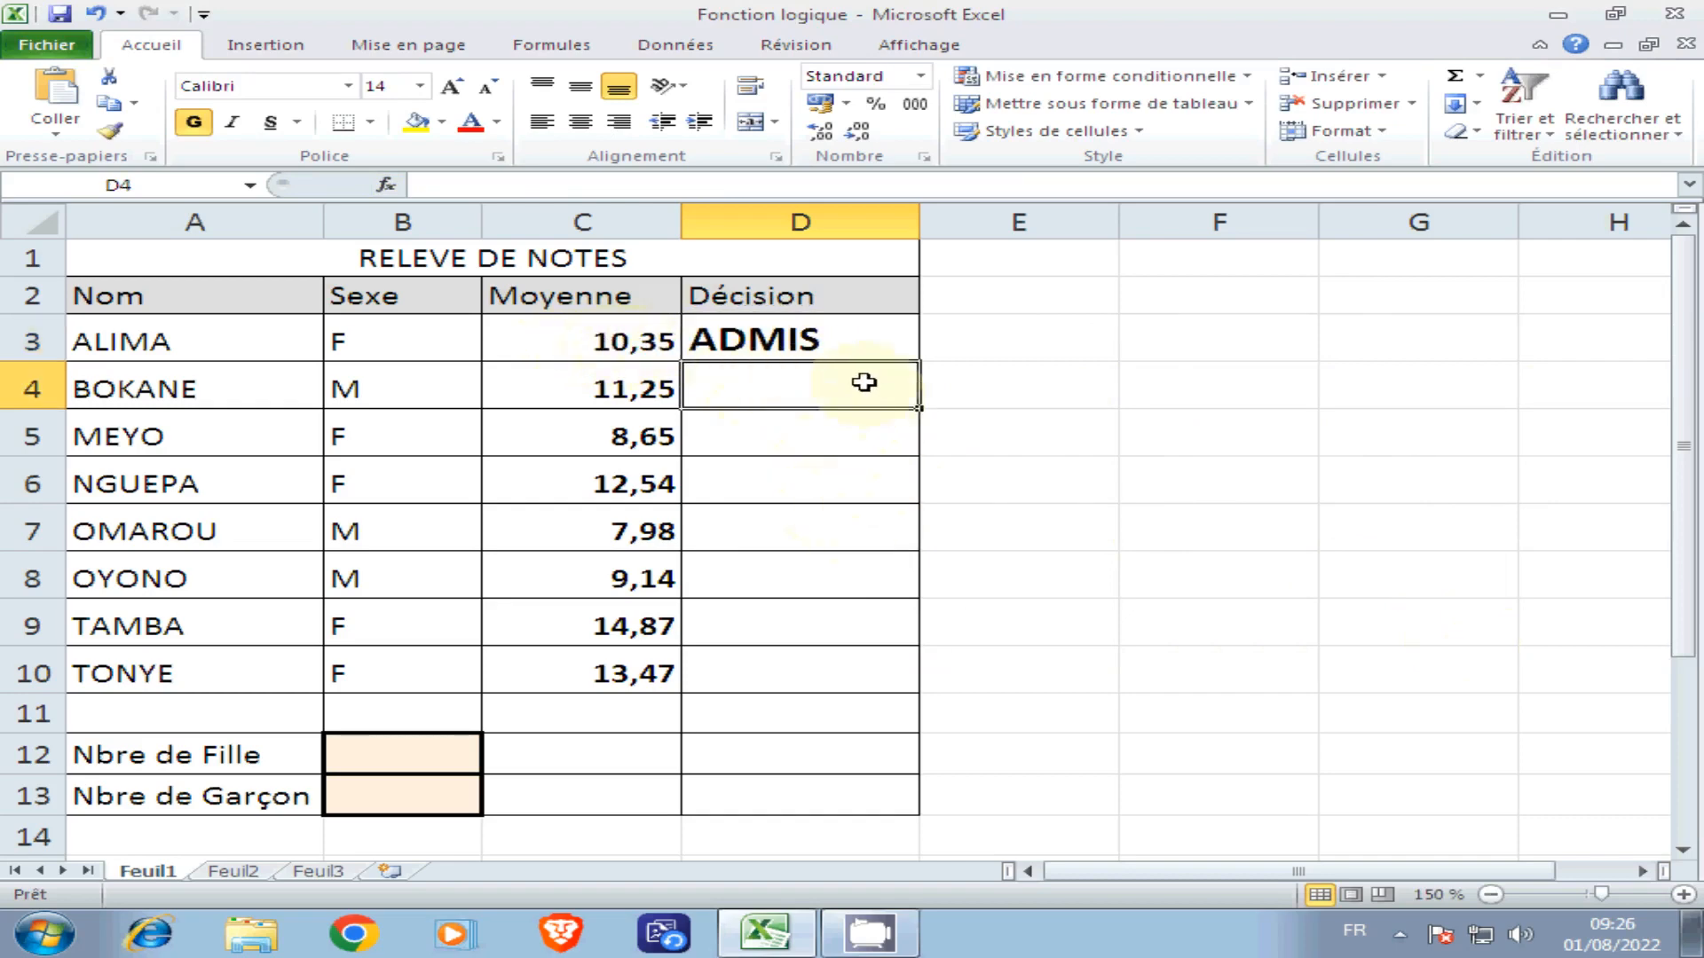
{"action": "left_click", "coordinate": [867, 348]}
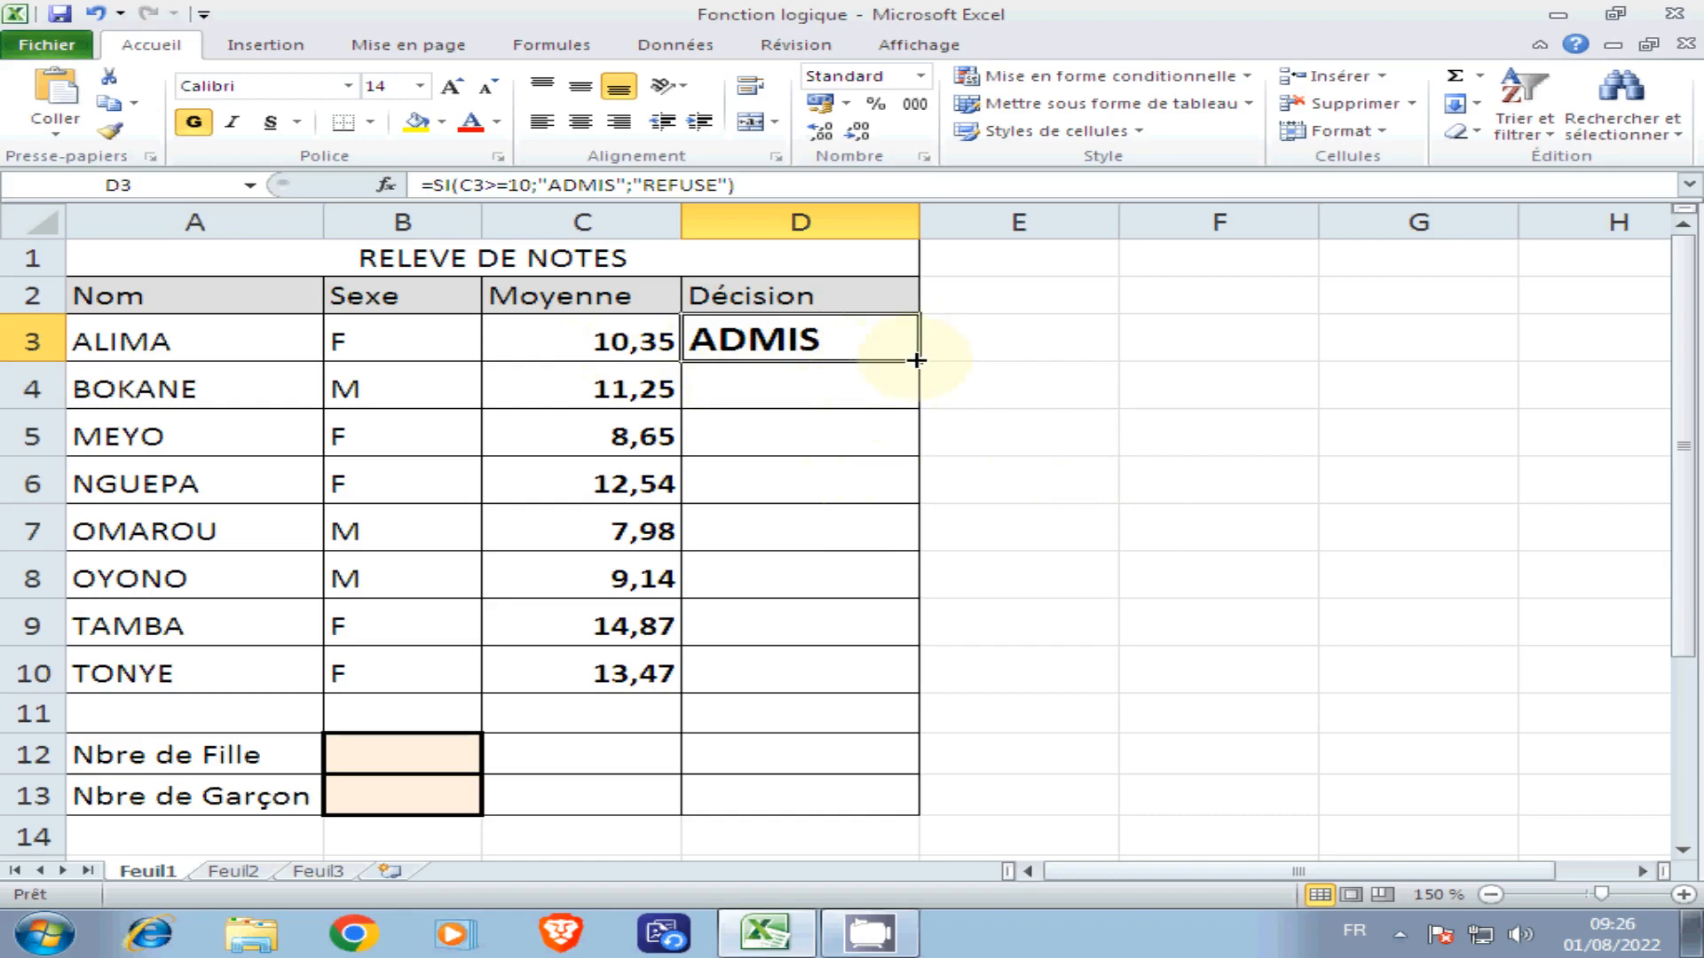
{"action": "left_click_drag", "start_coordinate": [916, 360], "coordinate": [905, 679]}
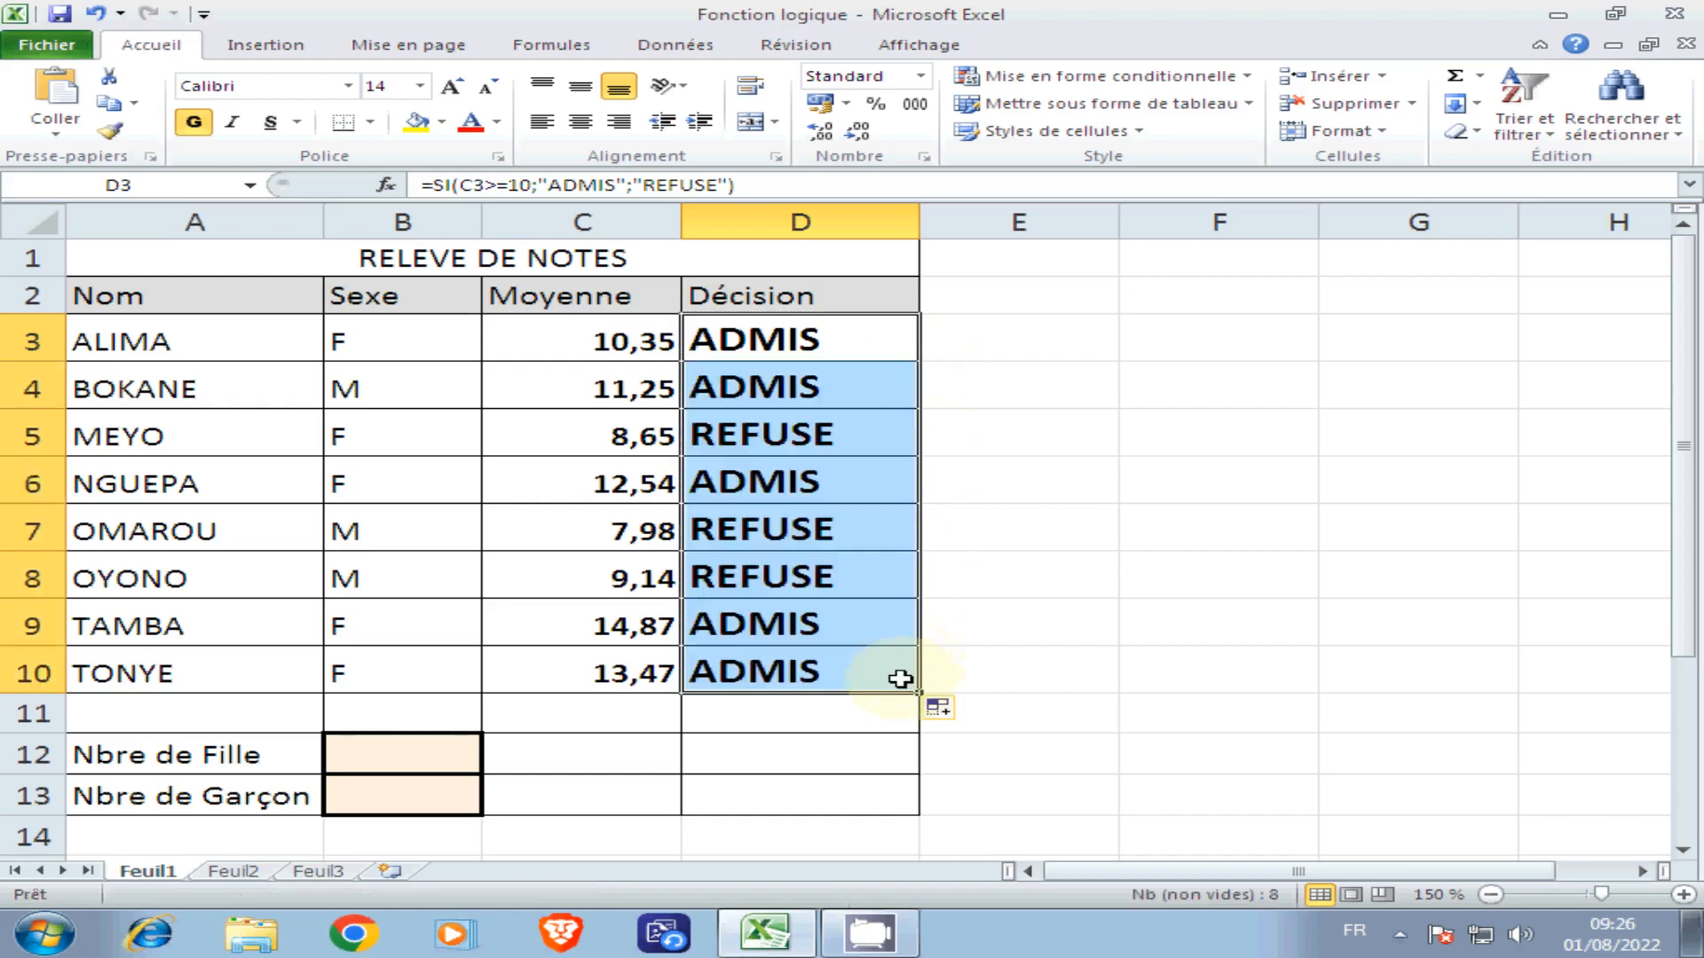
{"action": "left_click", "coordinate": [798, 528]}
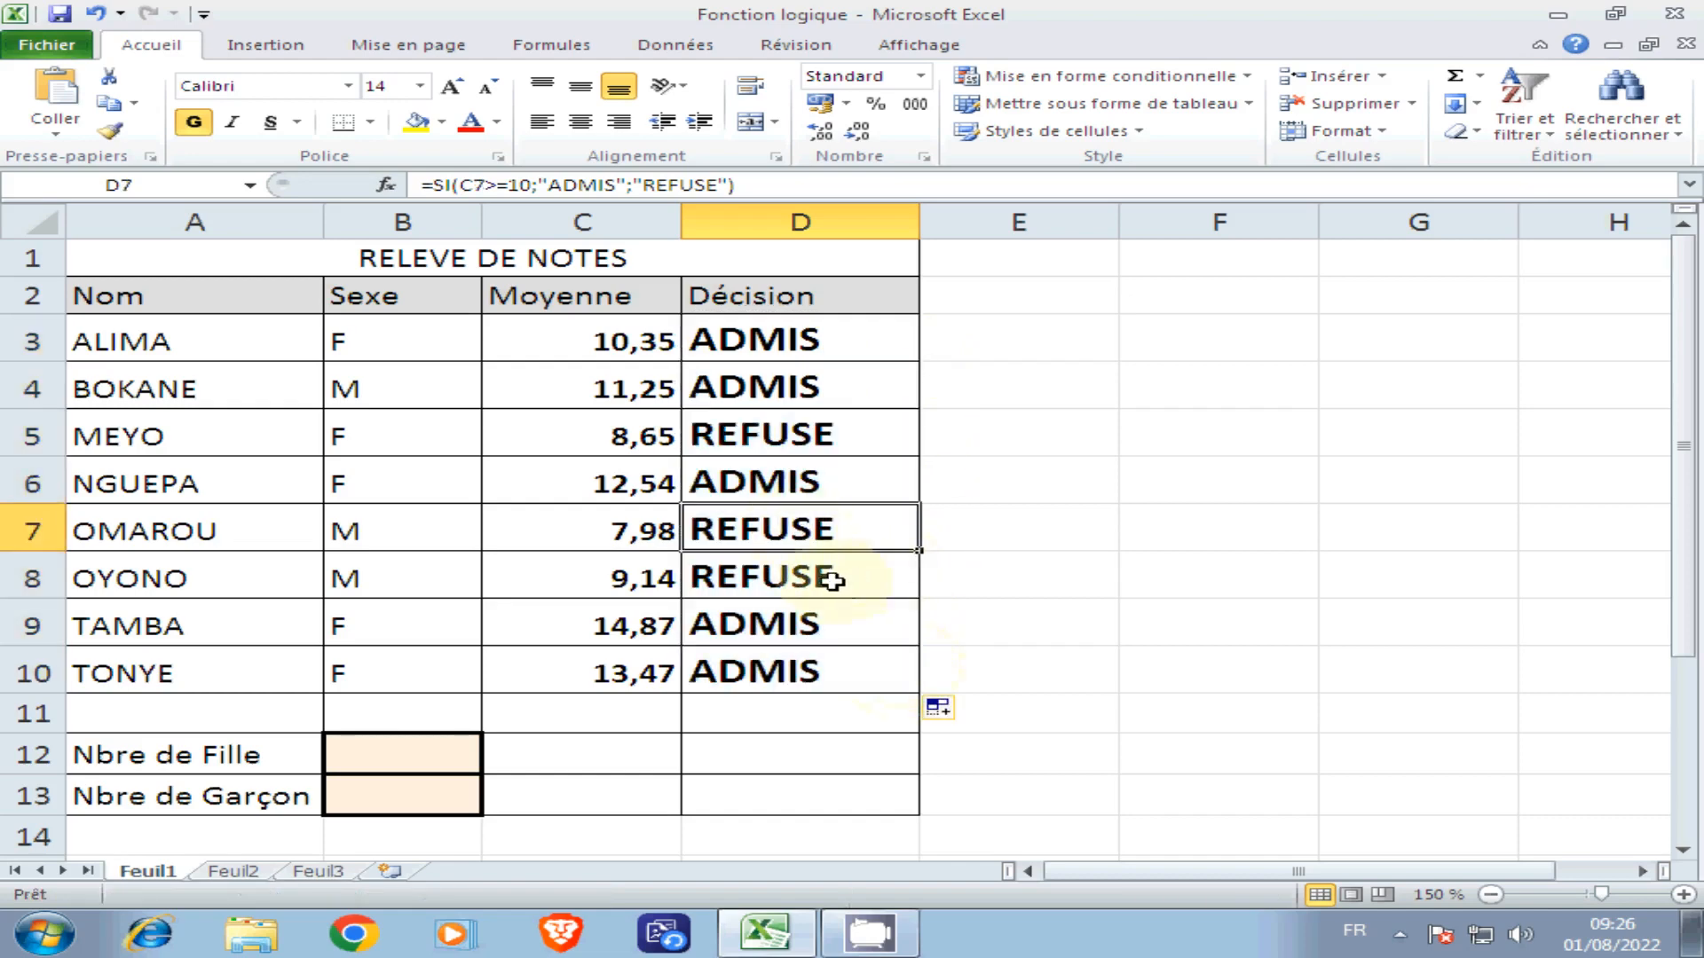
{"action": "left_click", "coordinate": [803, 435]}
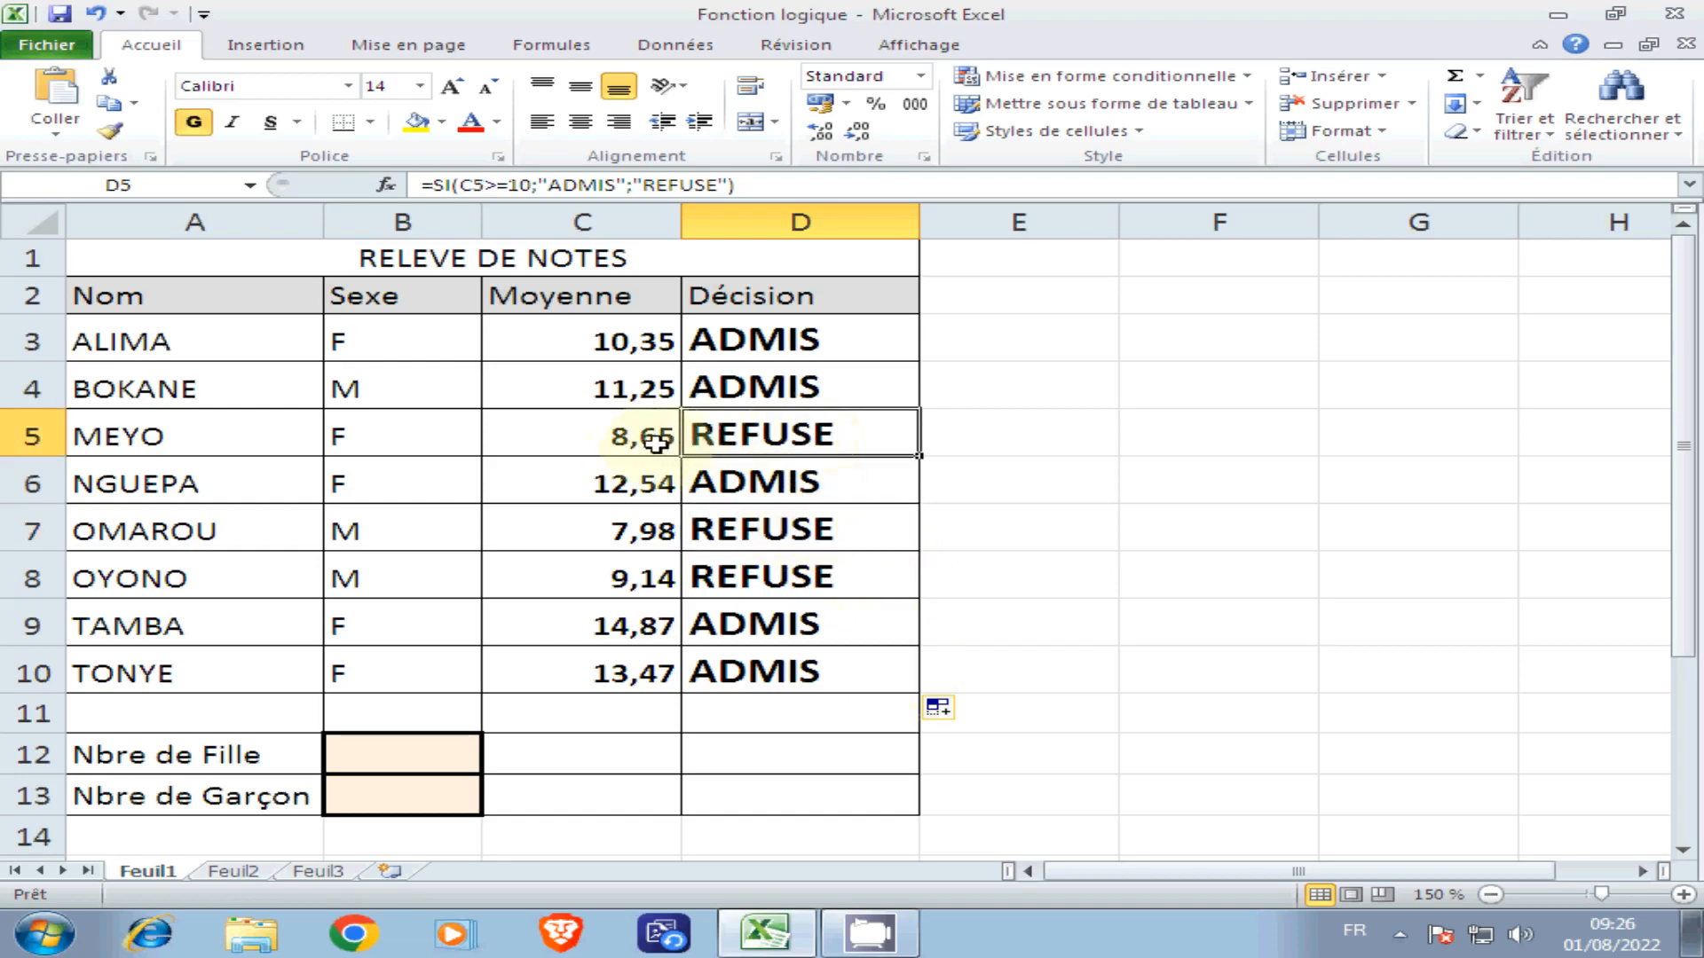
{"action": "left_click", "coordinate": [816, 495]}
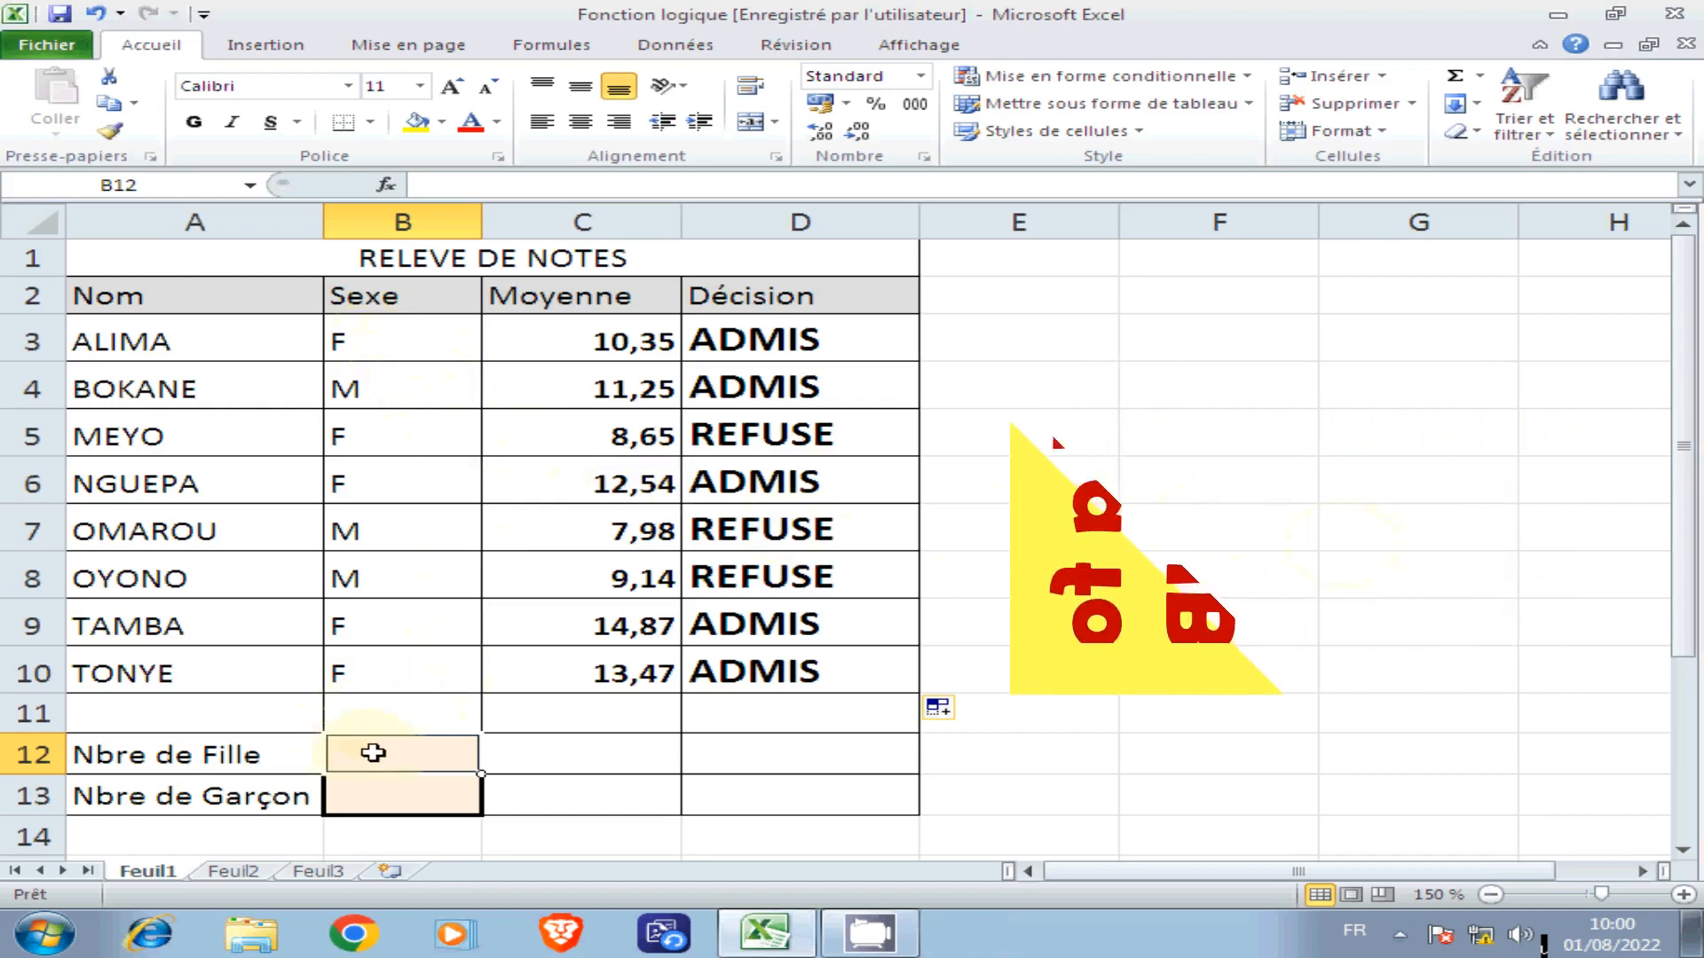
Step: Insert the statistical function NB.SI into cell B12 beside Nbre de Fille
{"action": "left_click", "coordinate": [557, 45]}
{"action": "left_click", "coordinate": [692, 132]}
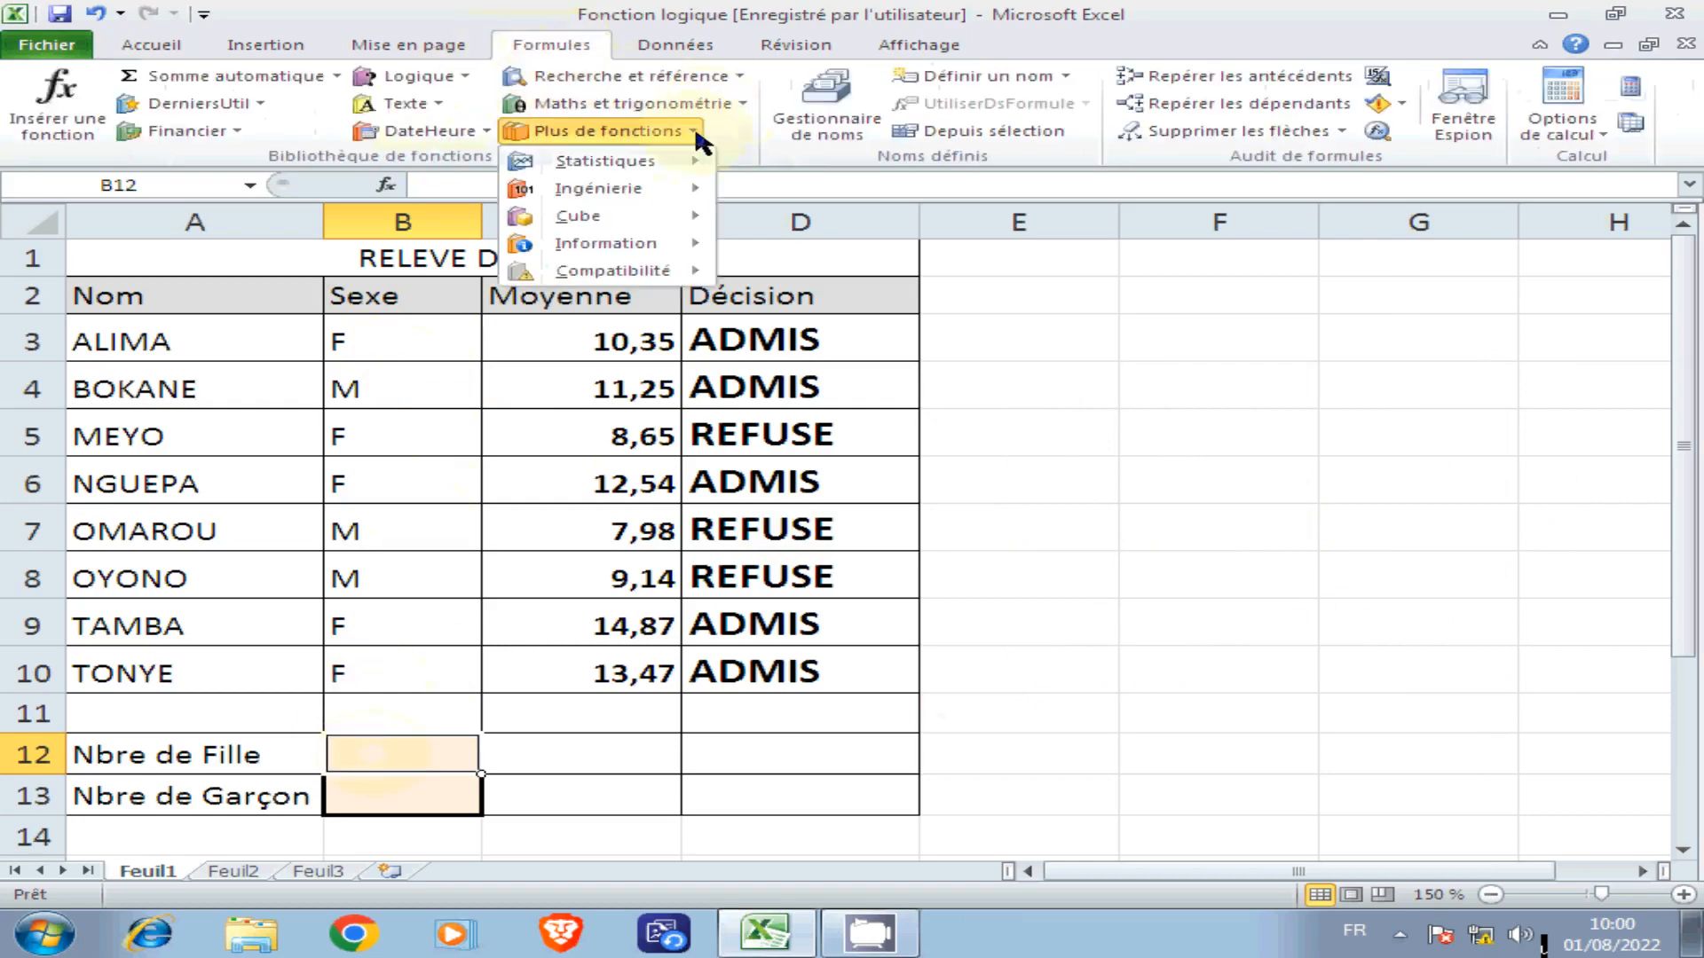
{"action": "mouse_move", "coordinate": [669, 160]}
{"action": "scroll", "coordinate": [851, 373], "scroll_direction": "down", "scroll_amount": 5}
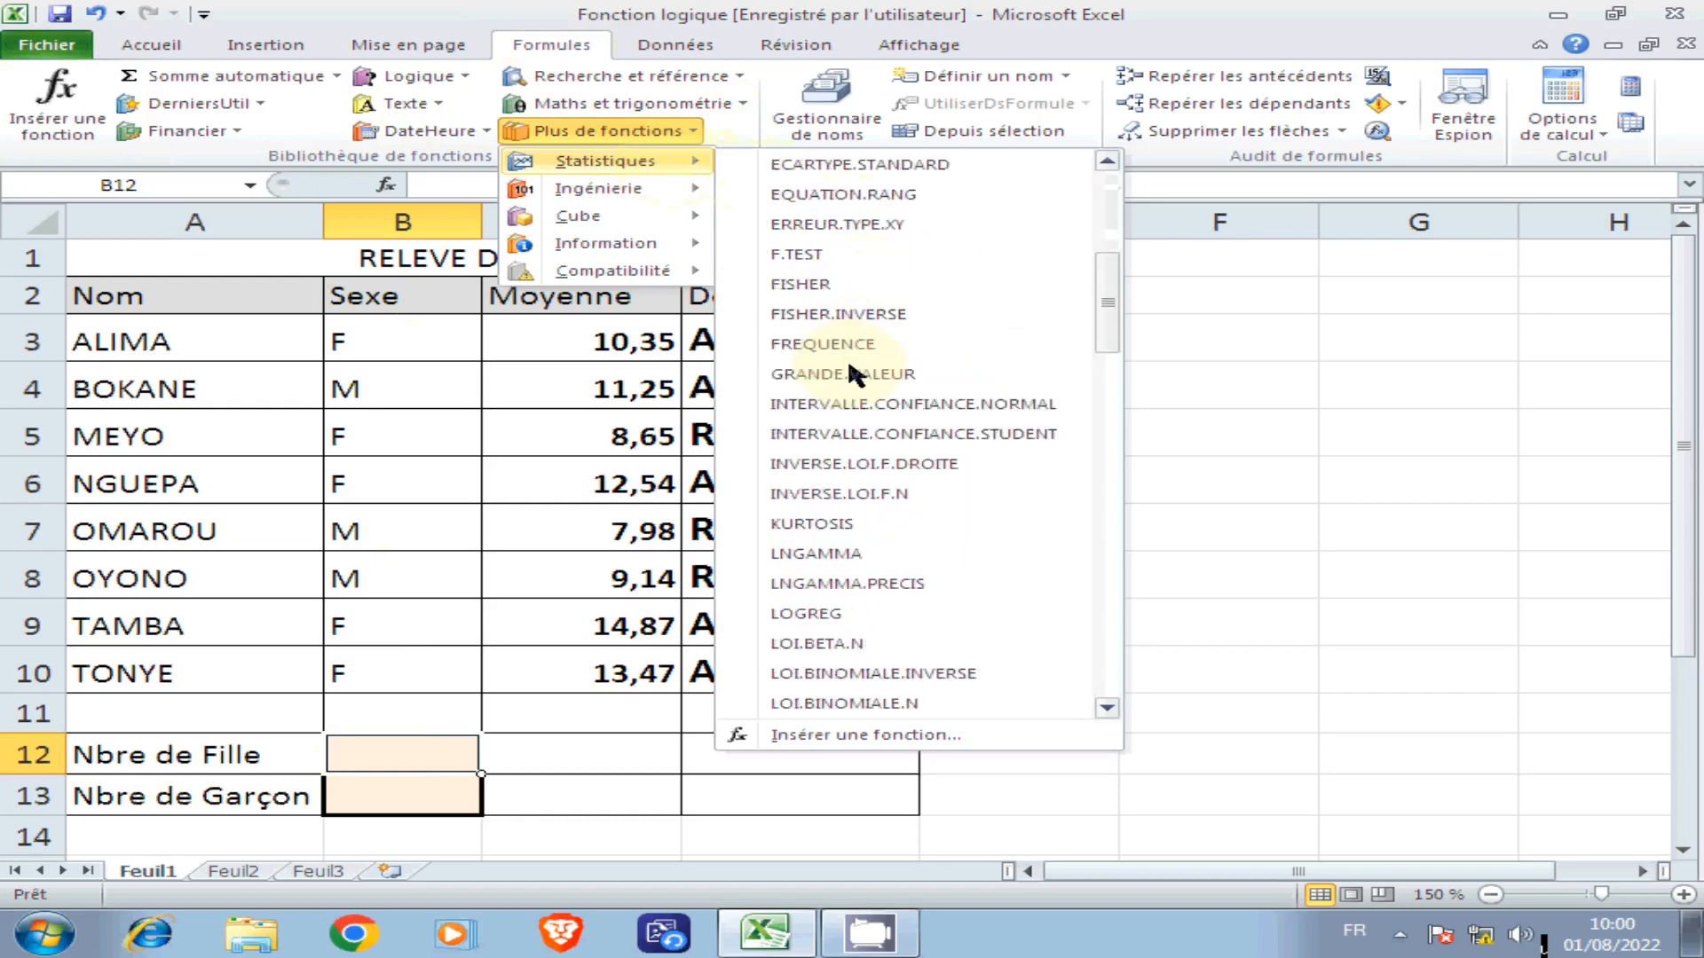
{"action": "scroll", "coordinate": [852, 372], "scroll_direction": "down", "scroll_amount": 15}
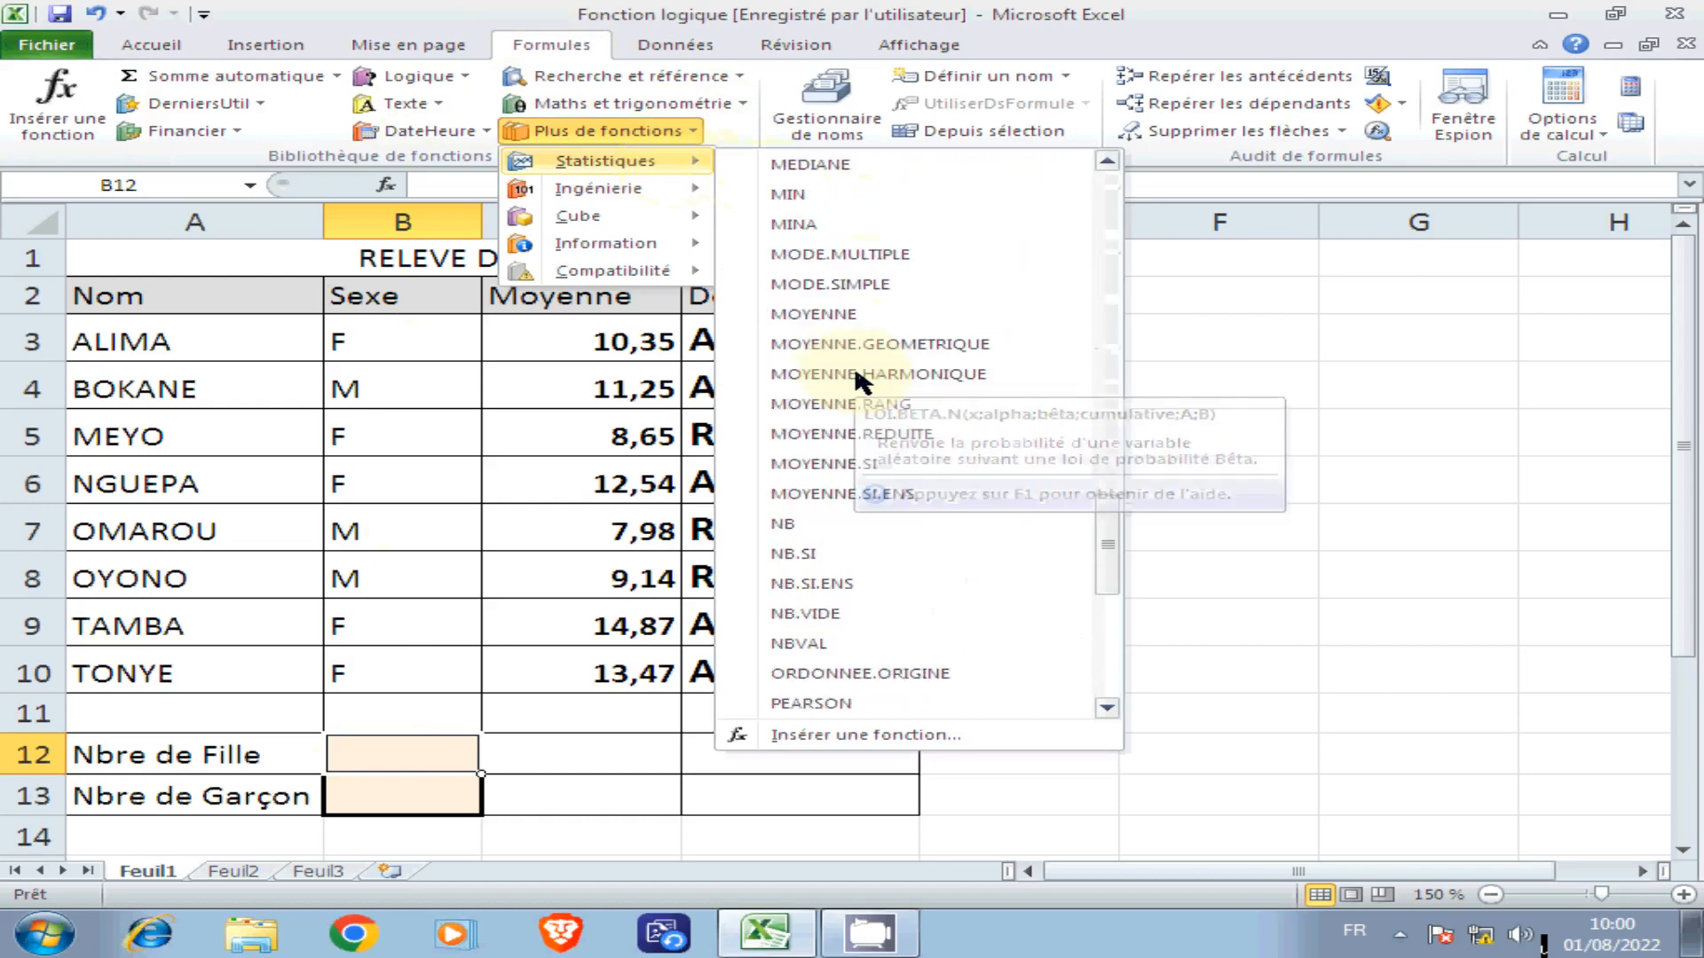
{"action": "left_click", "coordinate": [812, 553]}
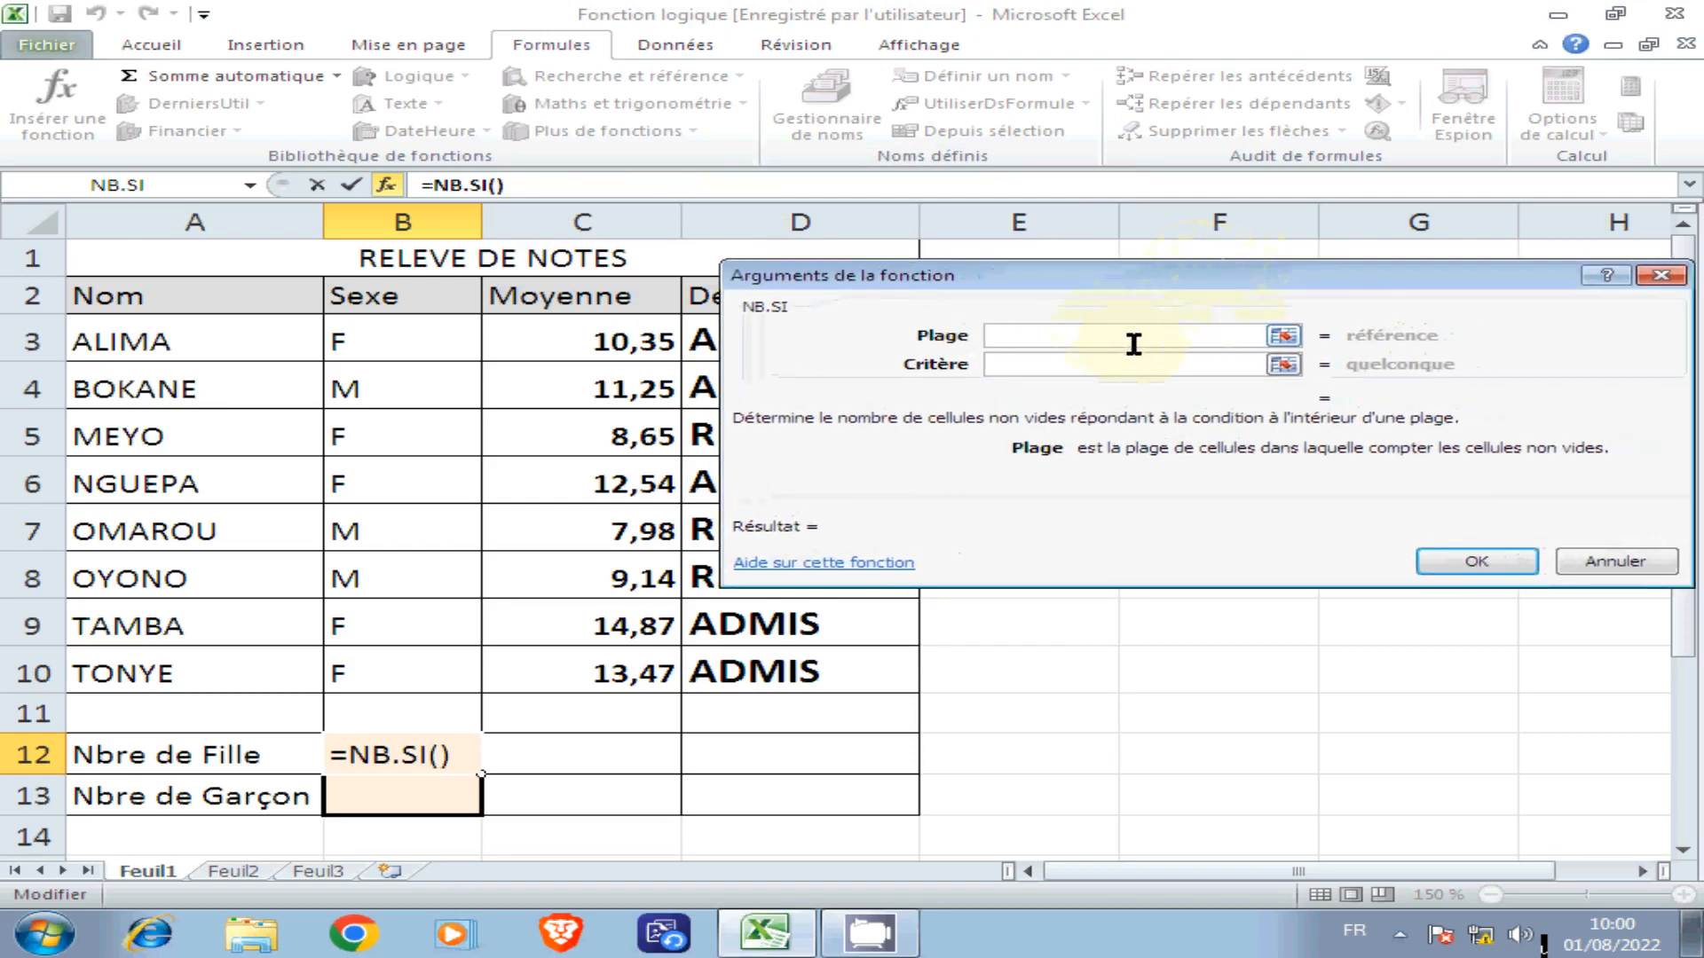
Step: Set the NB.SI range to B3:B10 and its criterion to "F", and confirm the formula
{"action": "left_click", "coordinate": [1283, 336]}
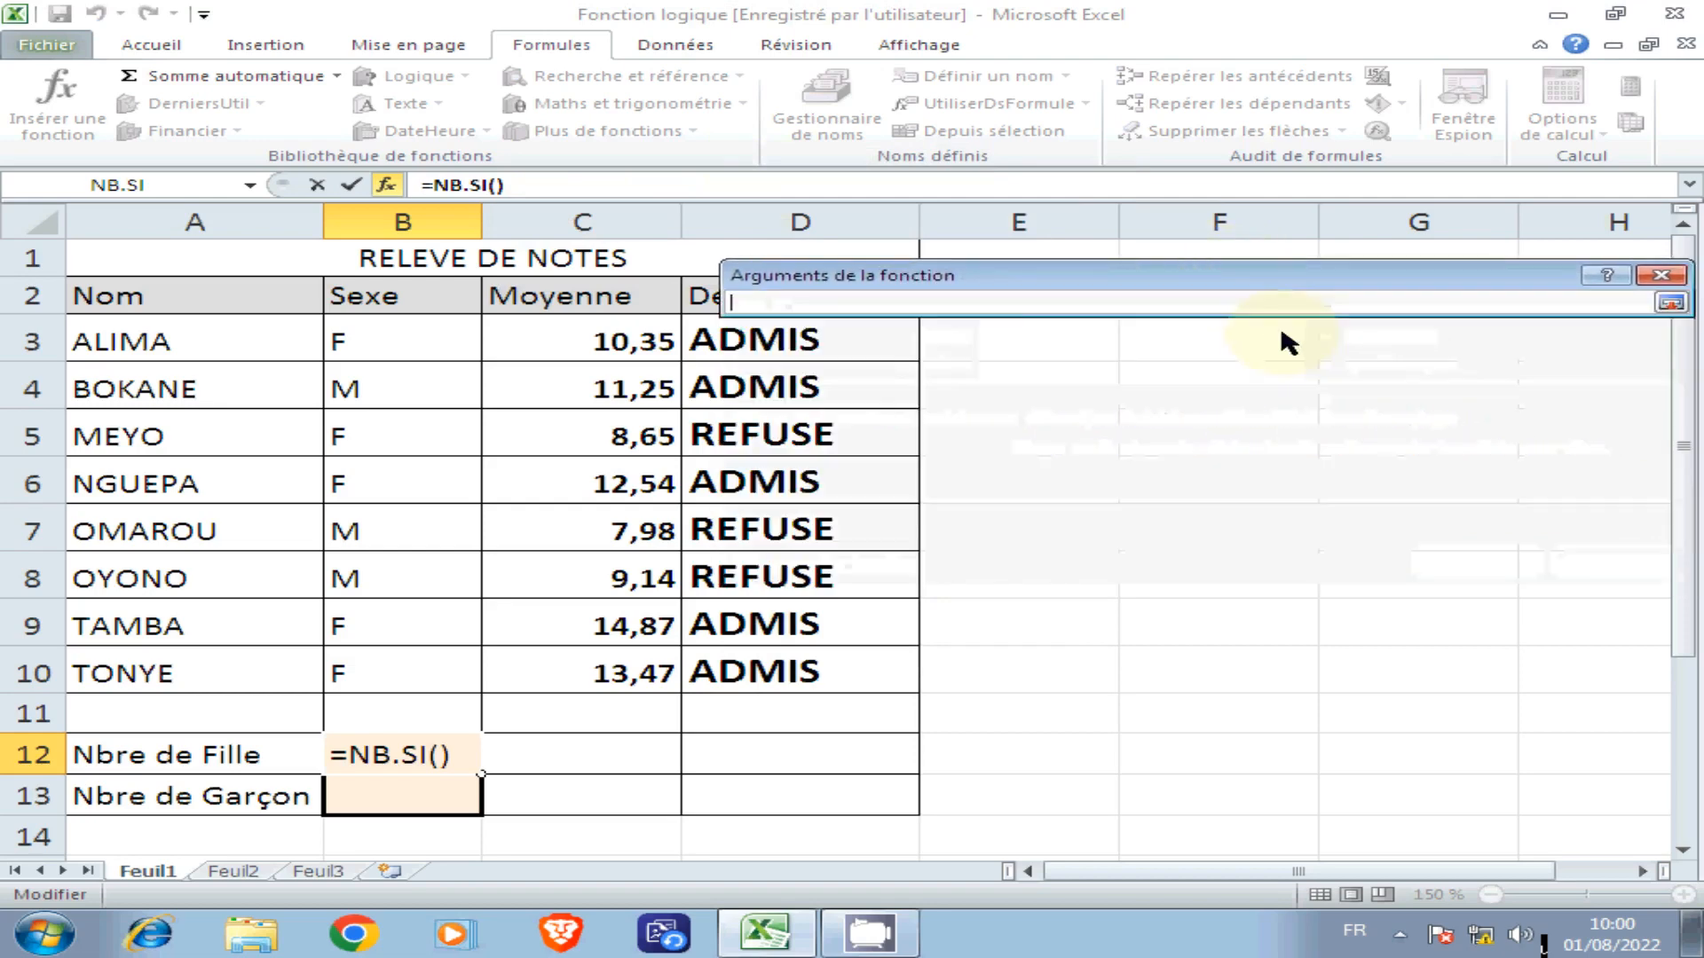
{"action": "left_click_drag", "start_coordinate": [420, 342], "coordinate": [401, 672]}
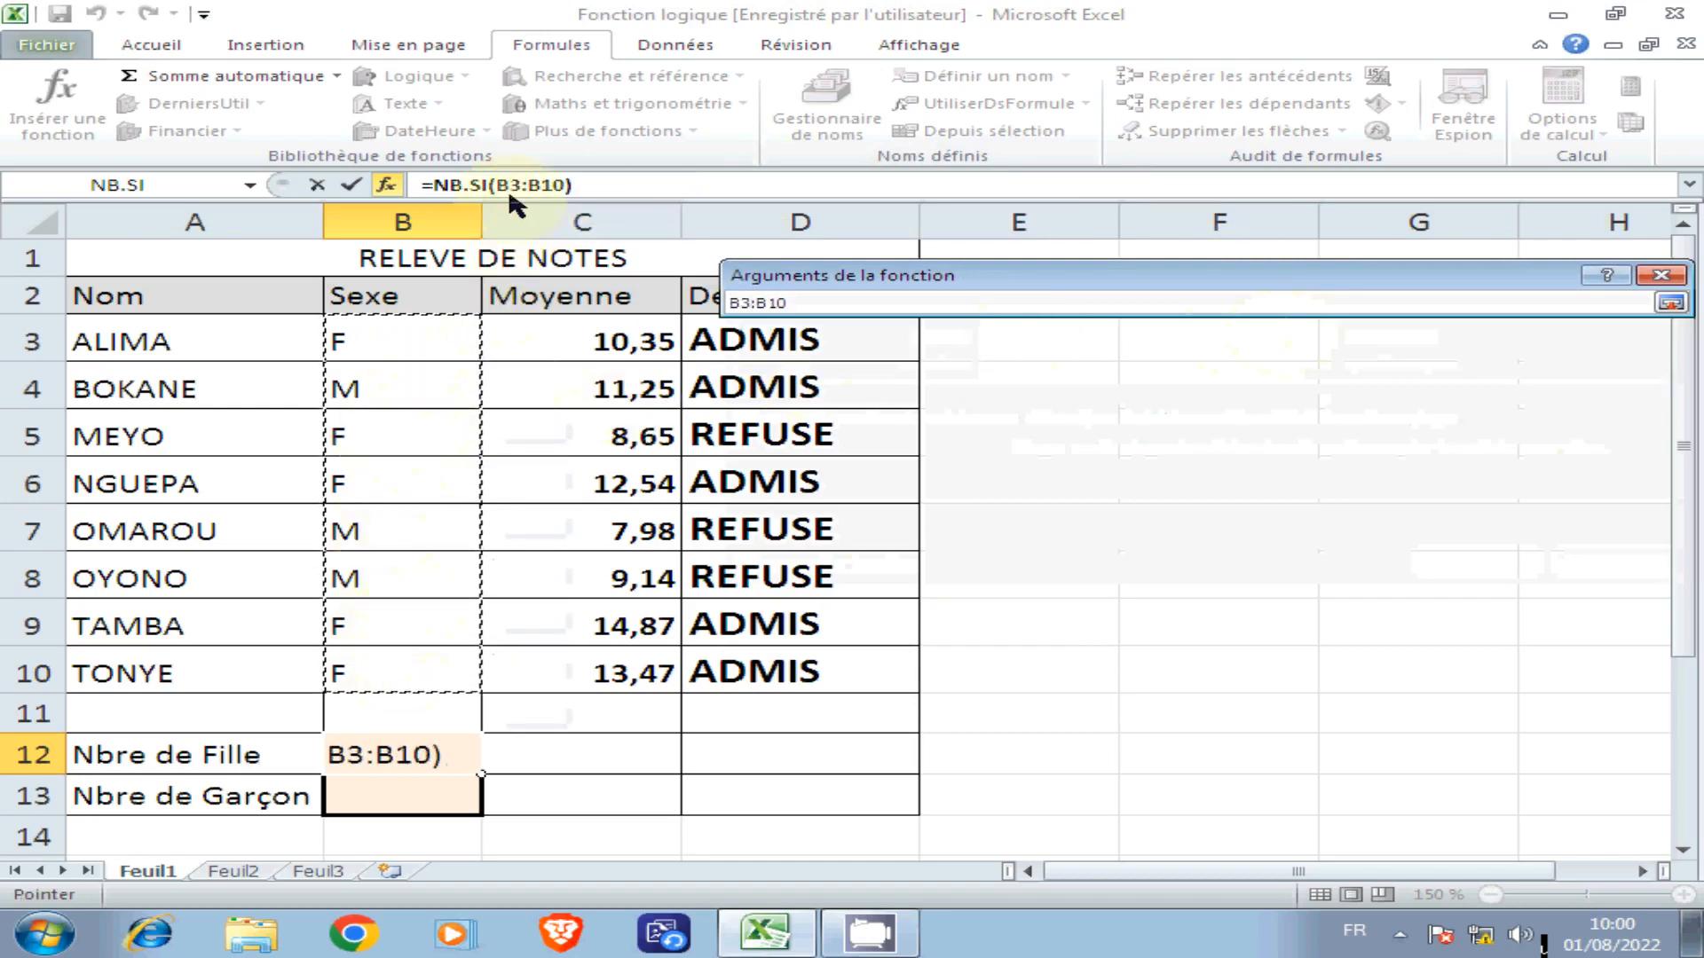
{"action": "left_click", "coordinate": [1670, 303]}
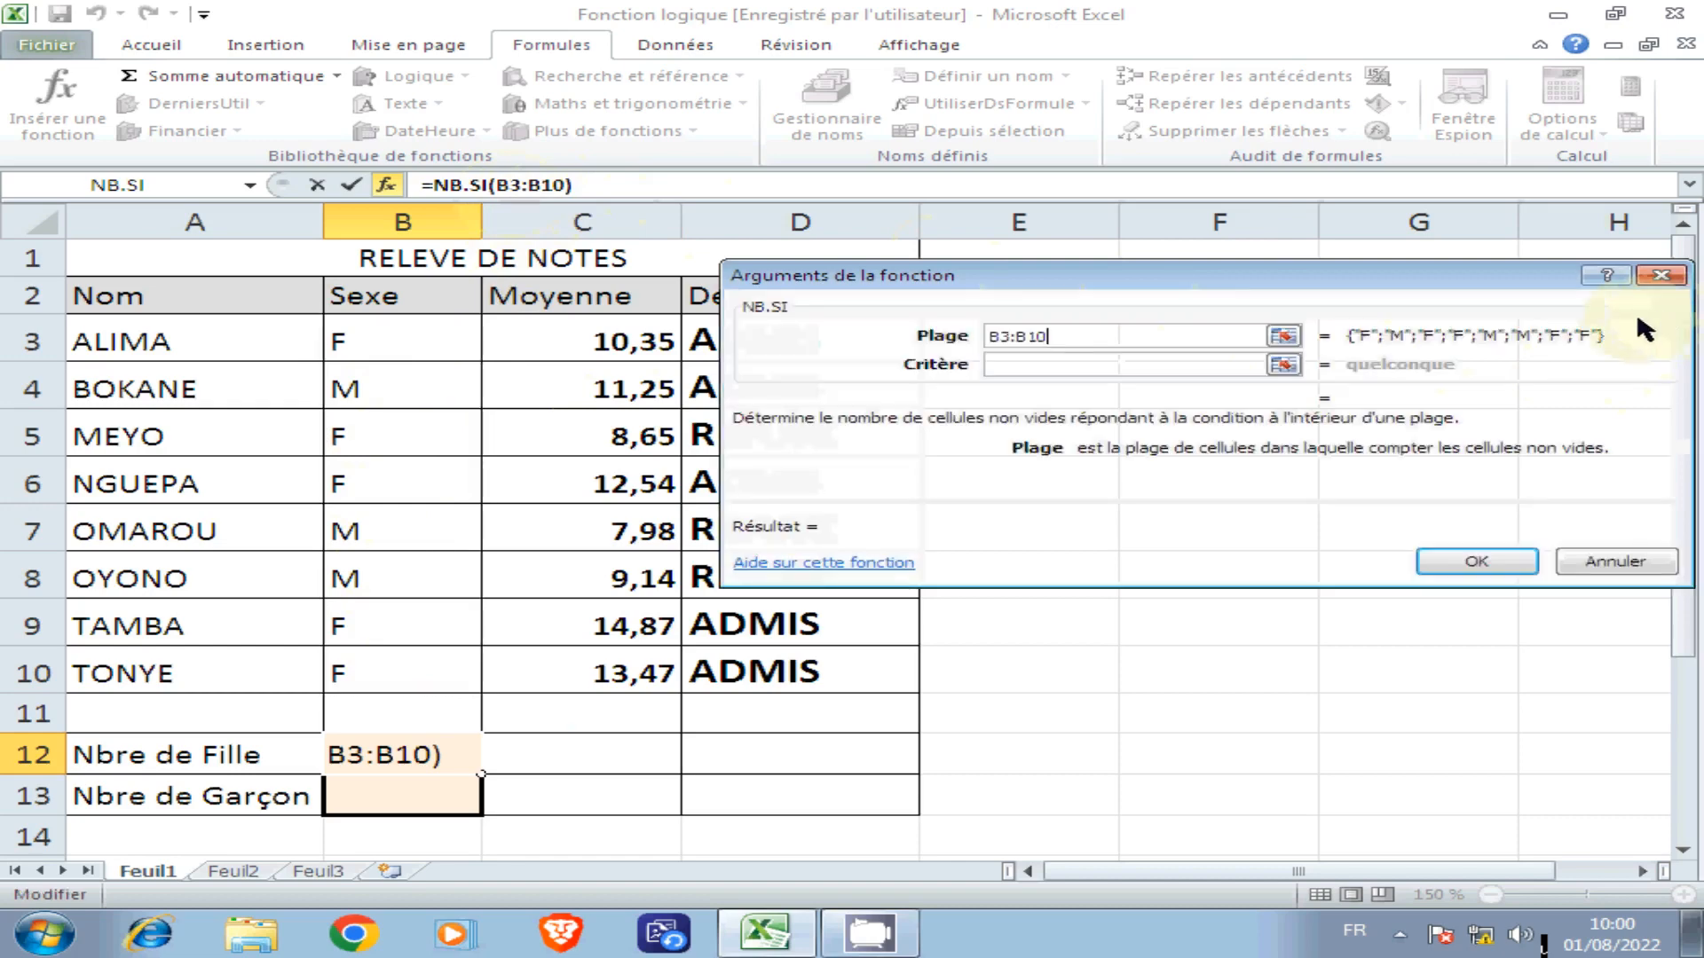
{"action": "left_click", "coordinate": [1069, 364]}
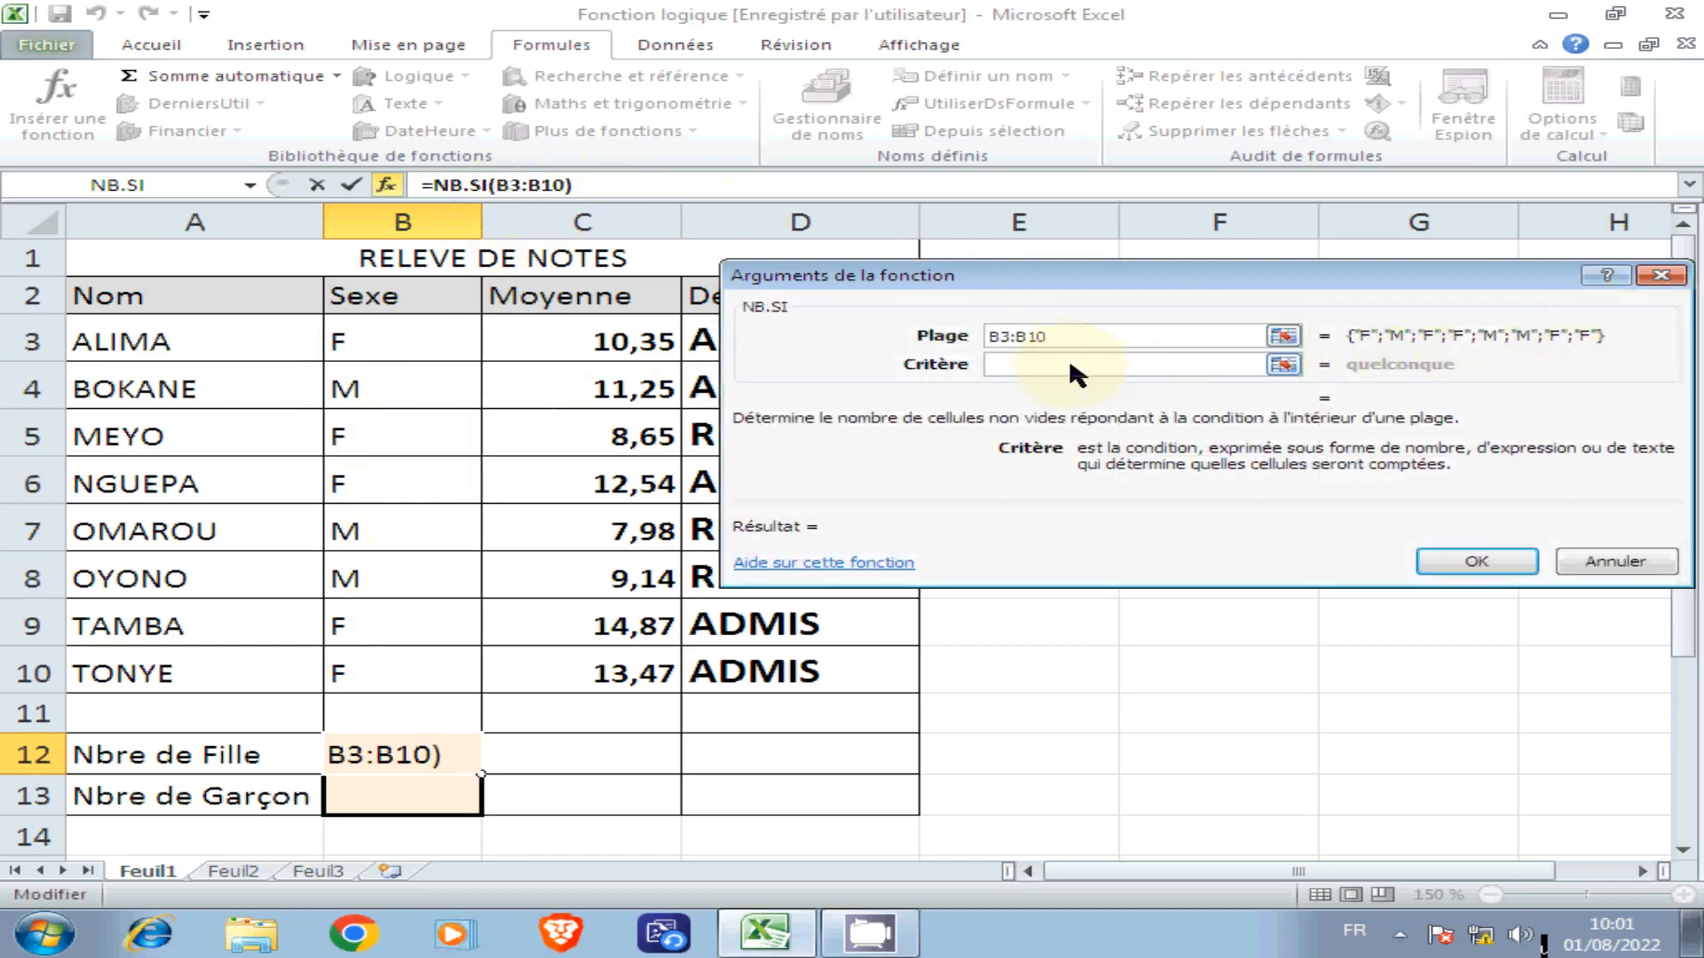
{"action": "type", "text": "F"}
{"action": "left_click", "coordinate": [1477, 561]}
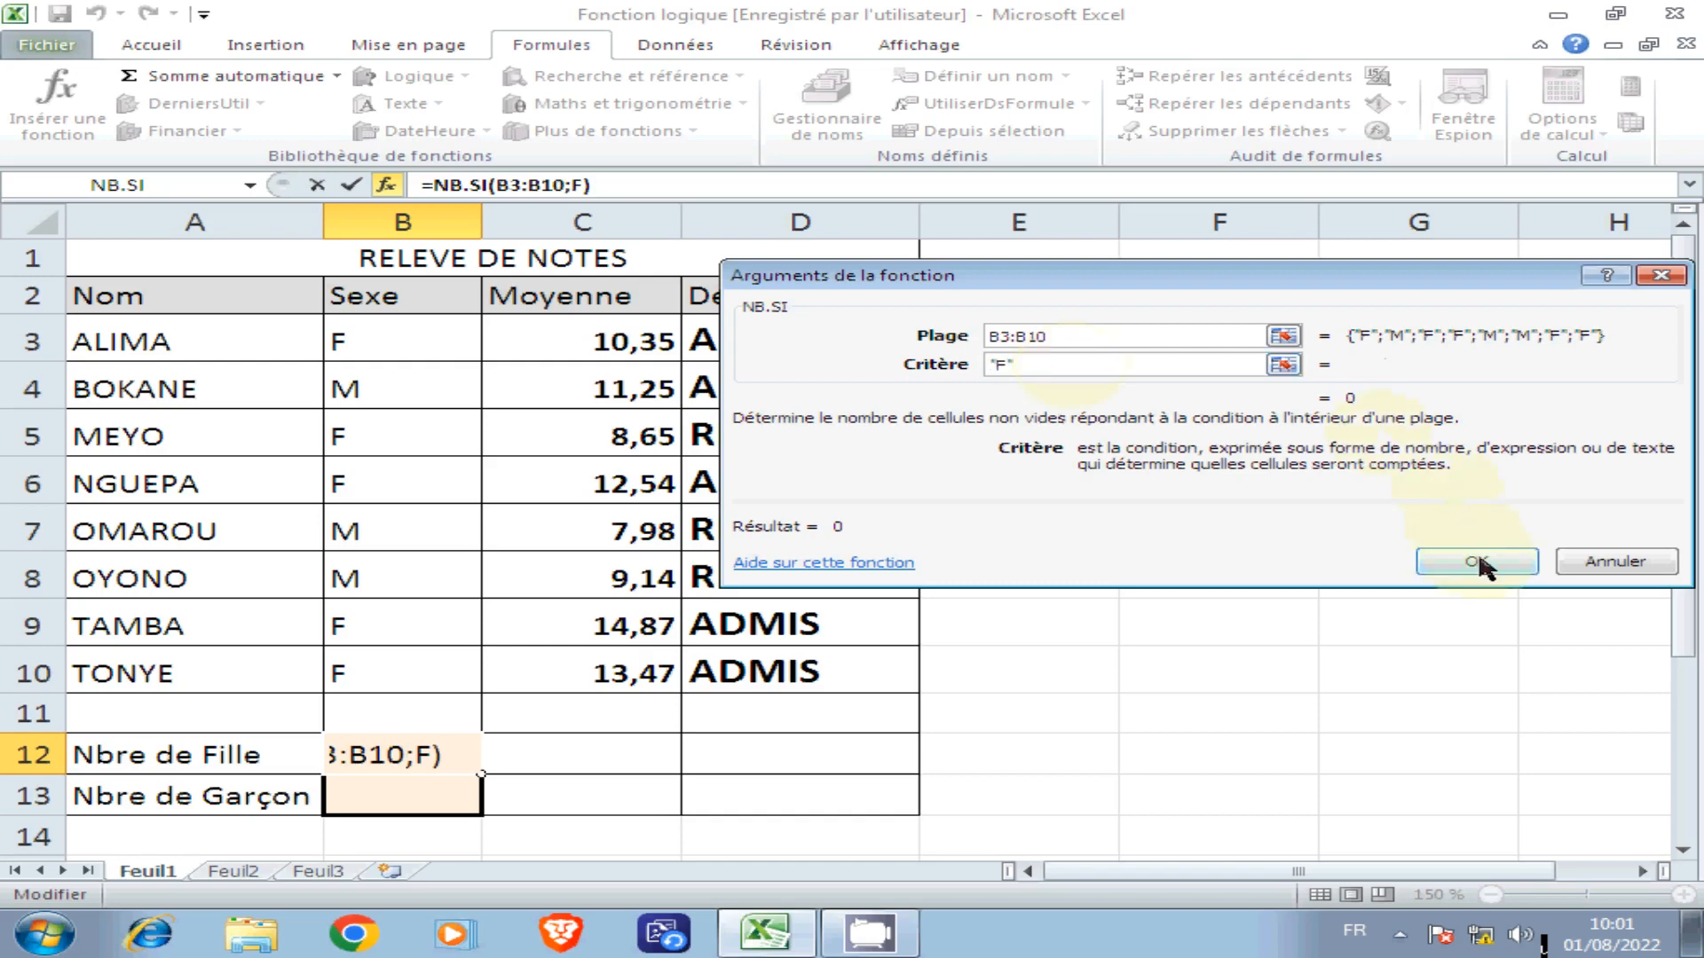
Step: Insert the statistical function NB.SI into cell B13 beside Nbre de Garçon
{"action": "left_click", "coordinate": [404, 797]}
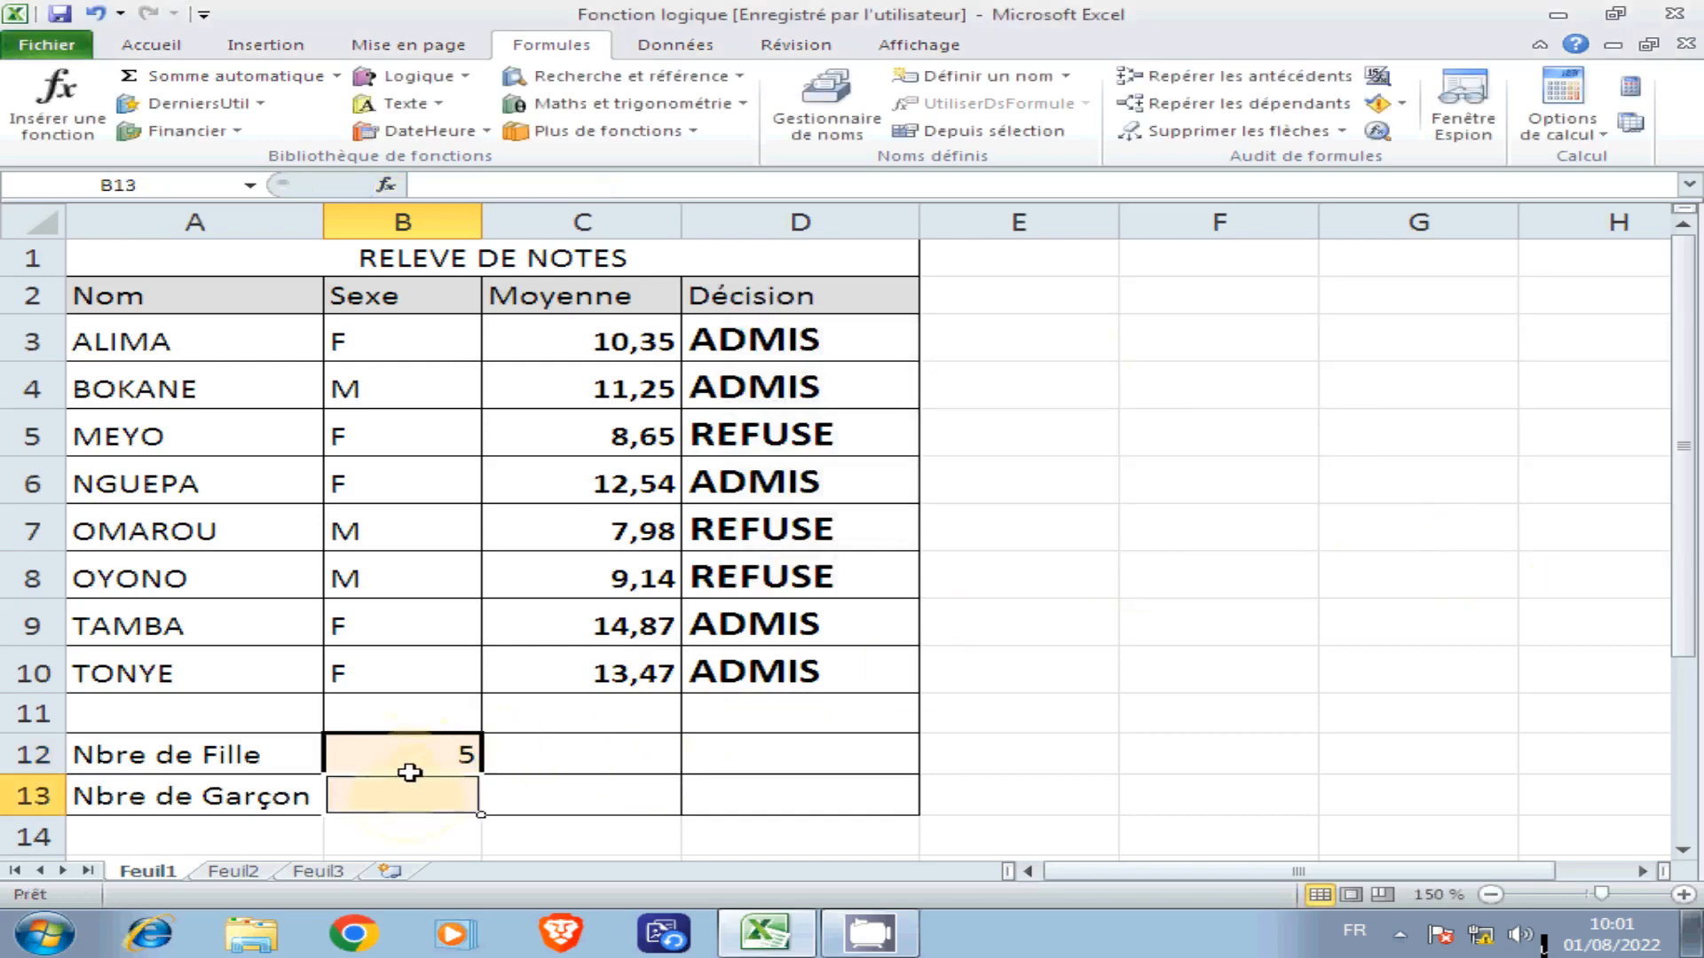
{"action": "left_click", "coordinate": [672, 131]}
{"action": "mouse_move", "coordinate": [628, 163]}
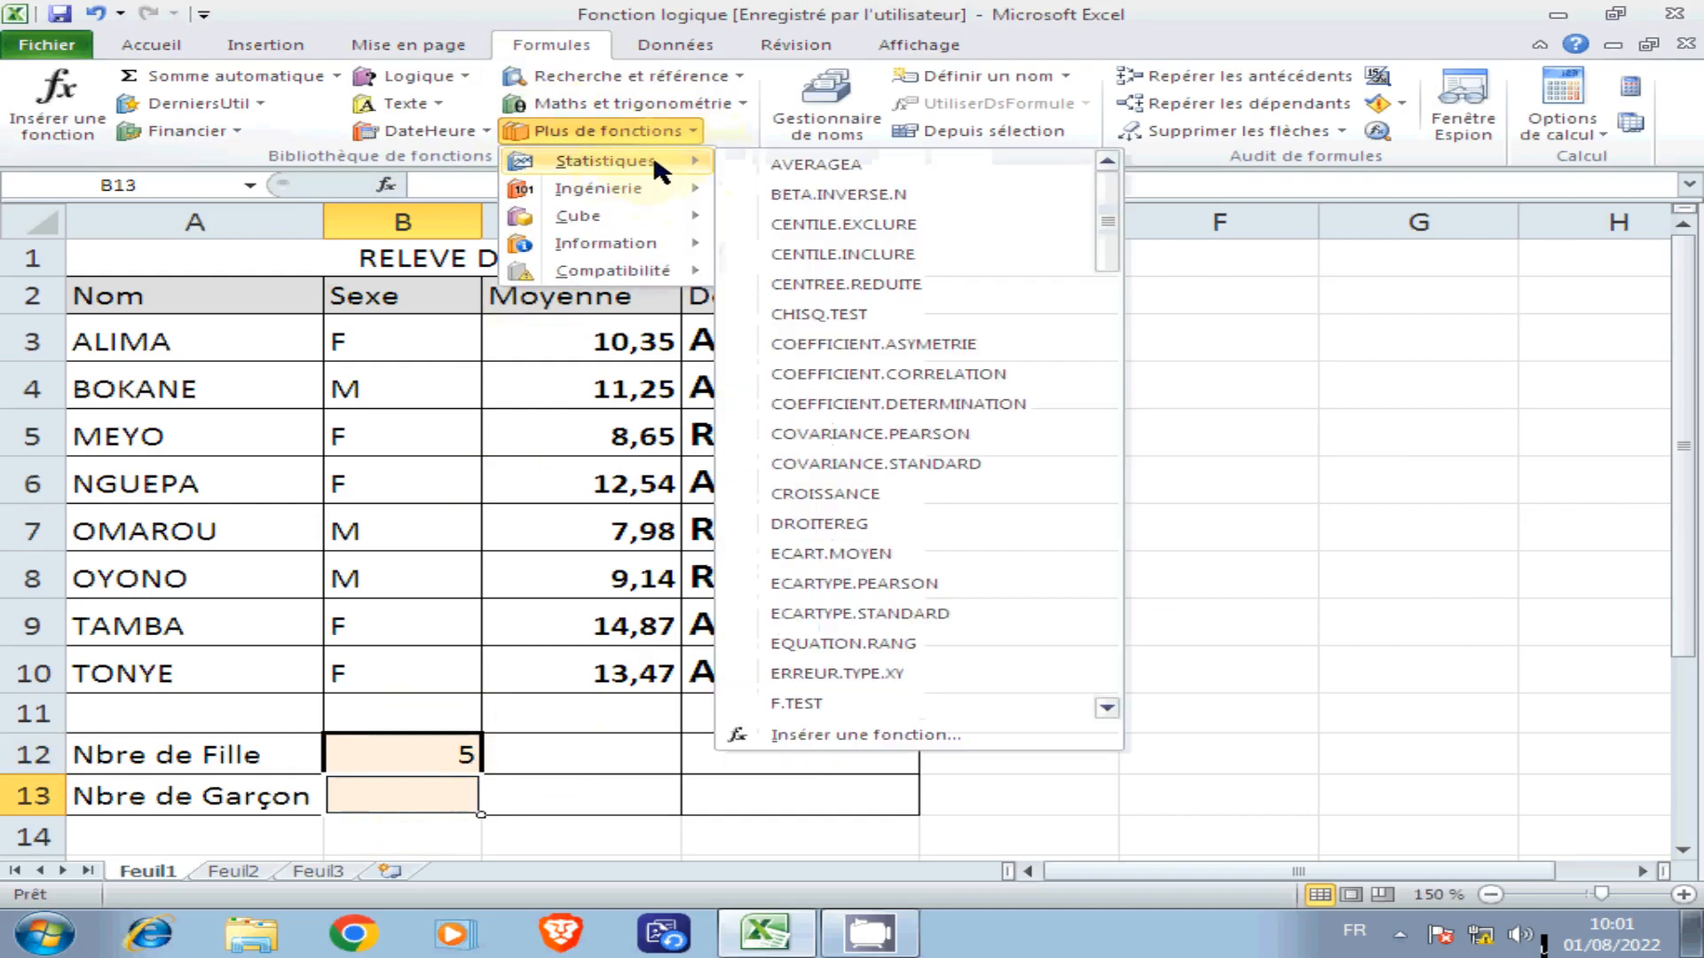
{"action": "scroll", "coordinate": [902, 406], "scroll_direction": "down", "scroll_amount": 10}
{"action": "scroll", "coordinate": [887, 408], "scroll_direction": "down", "scroll_amount": 10}
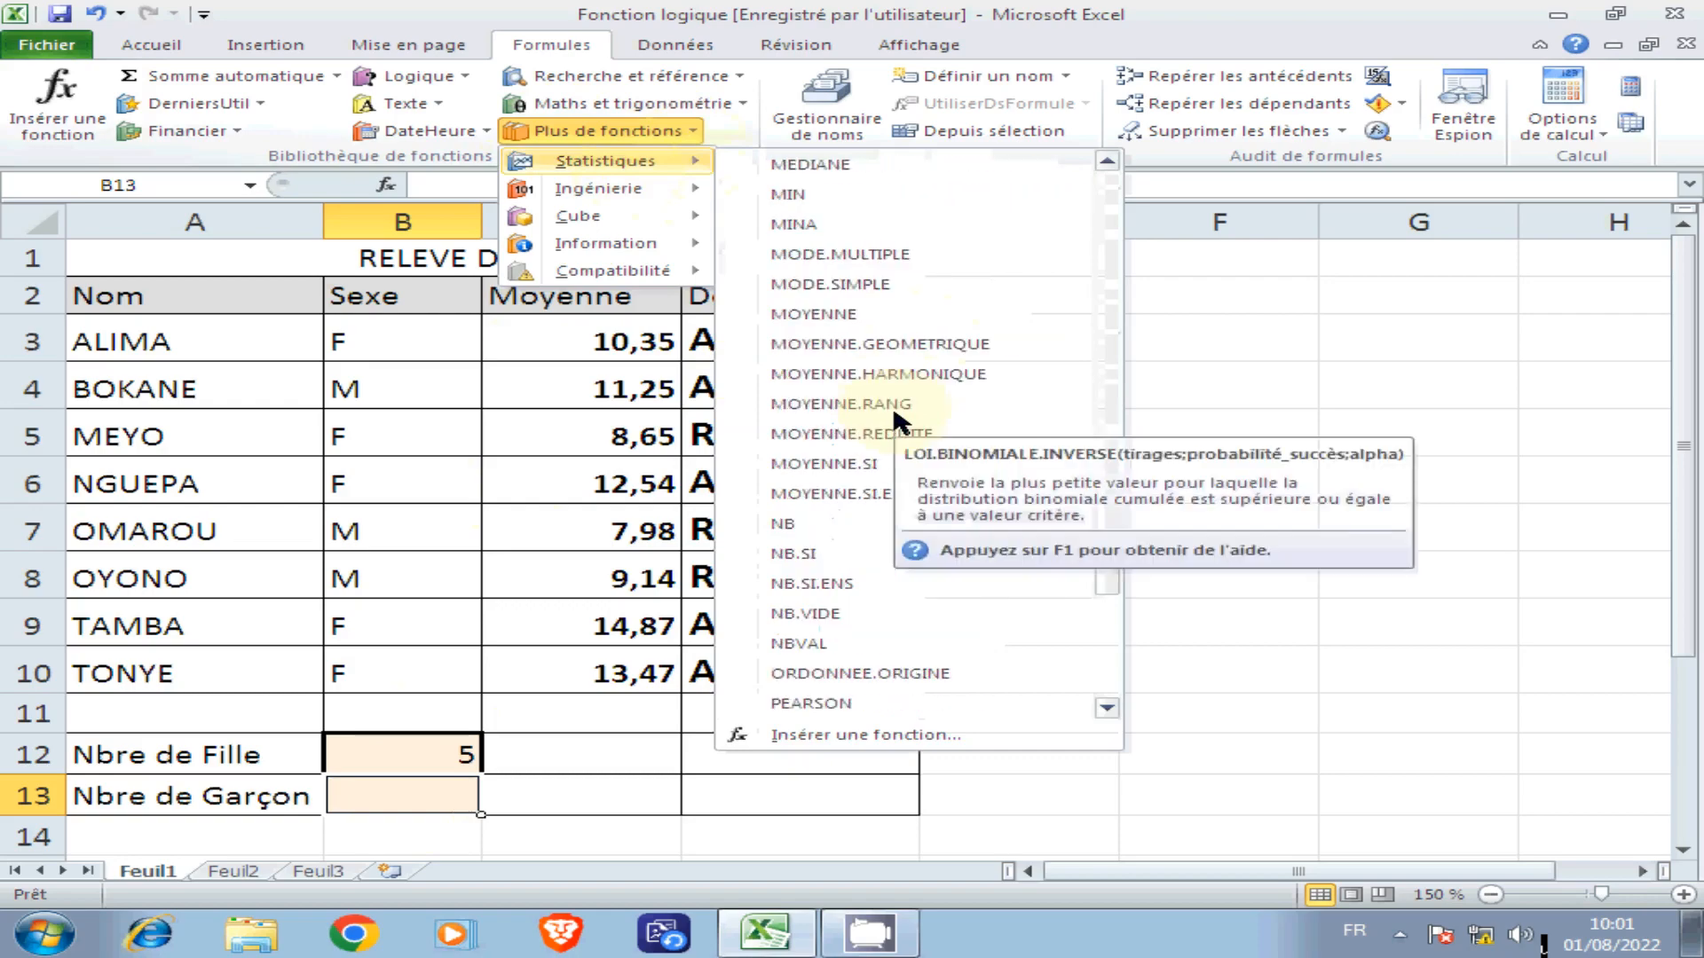
{"action": "left_click", "coordinate": [825, 287]}
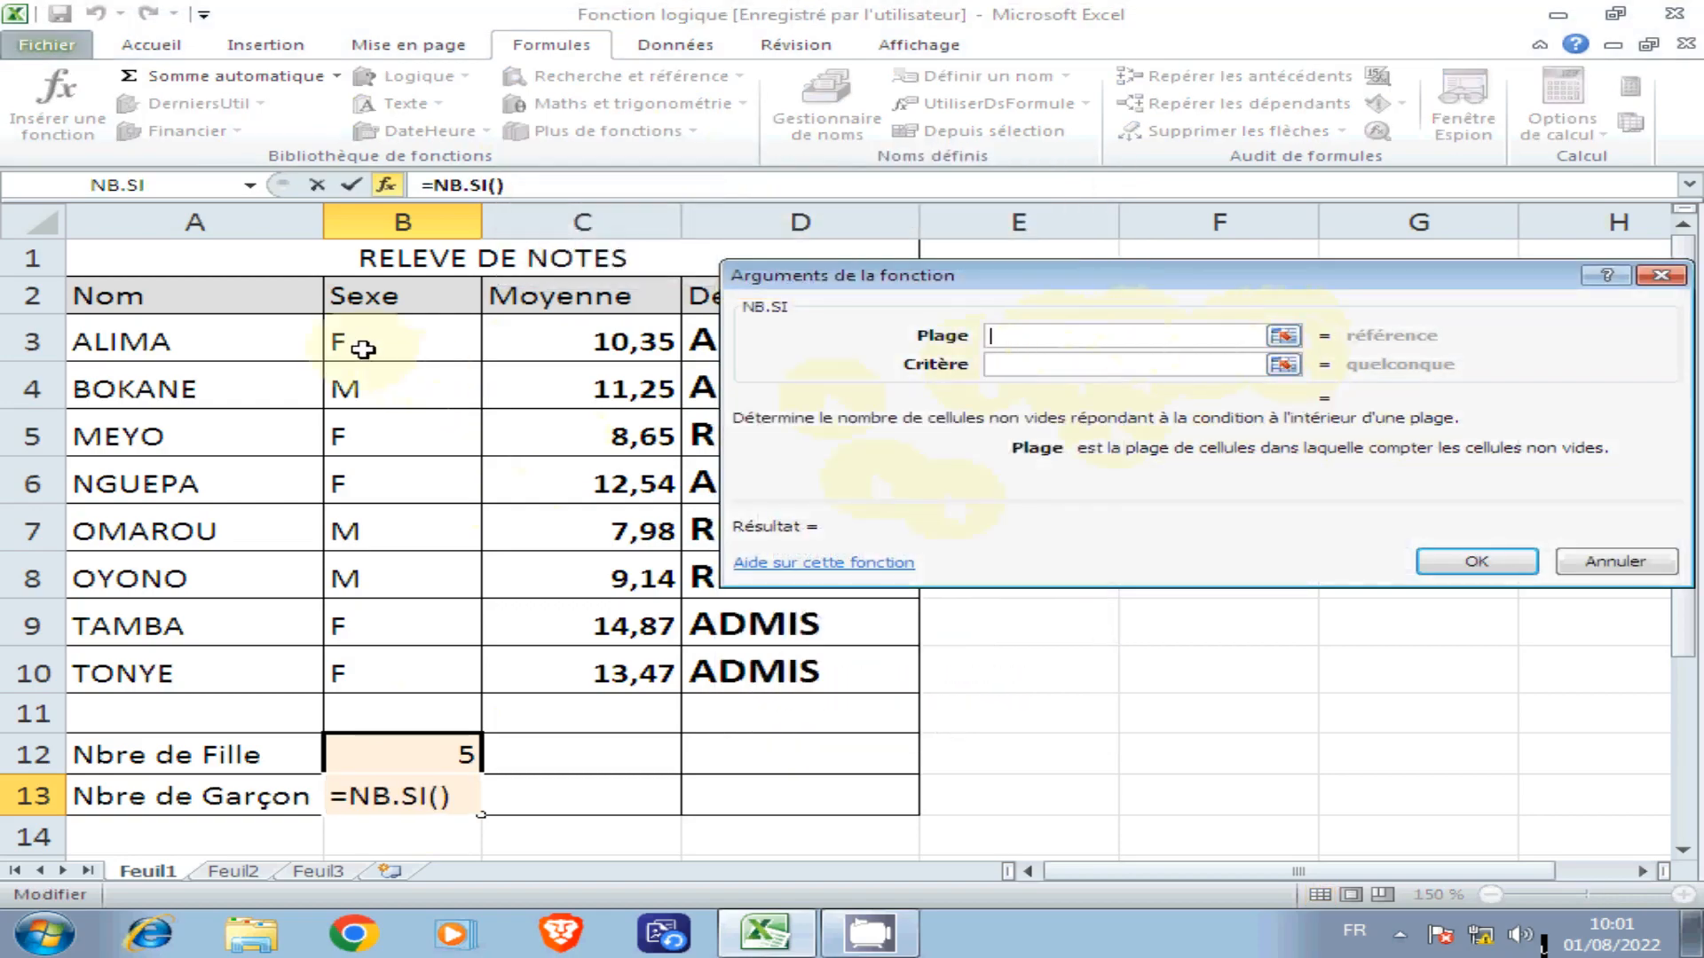
Step: Set the NB.SI range to B3:B10 and its criterion to "M", and confirm the formula
{"action": "left_click_drag", "start_coordinate": [366, 339], "coordinate": [392, 668]}
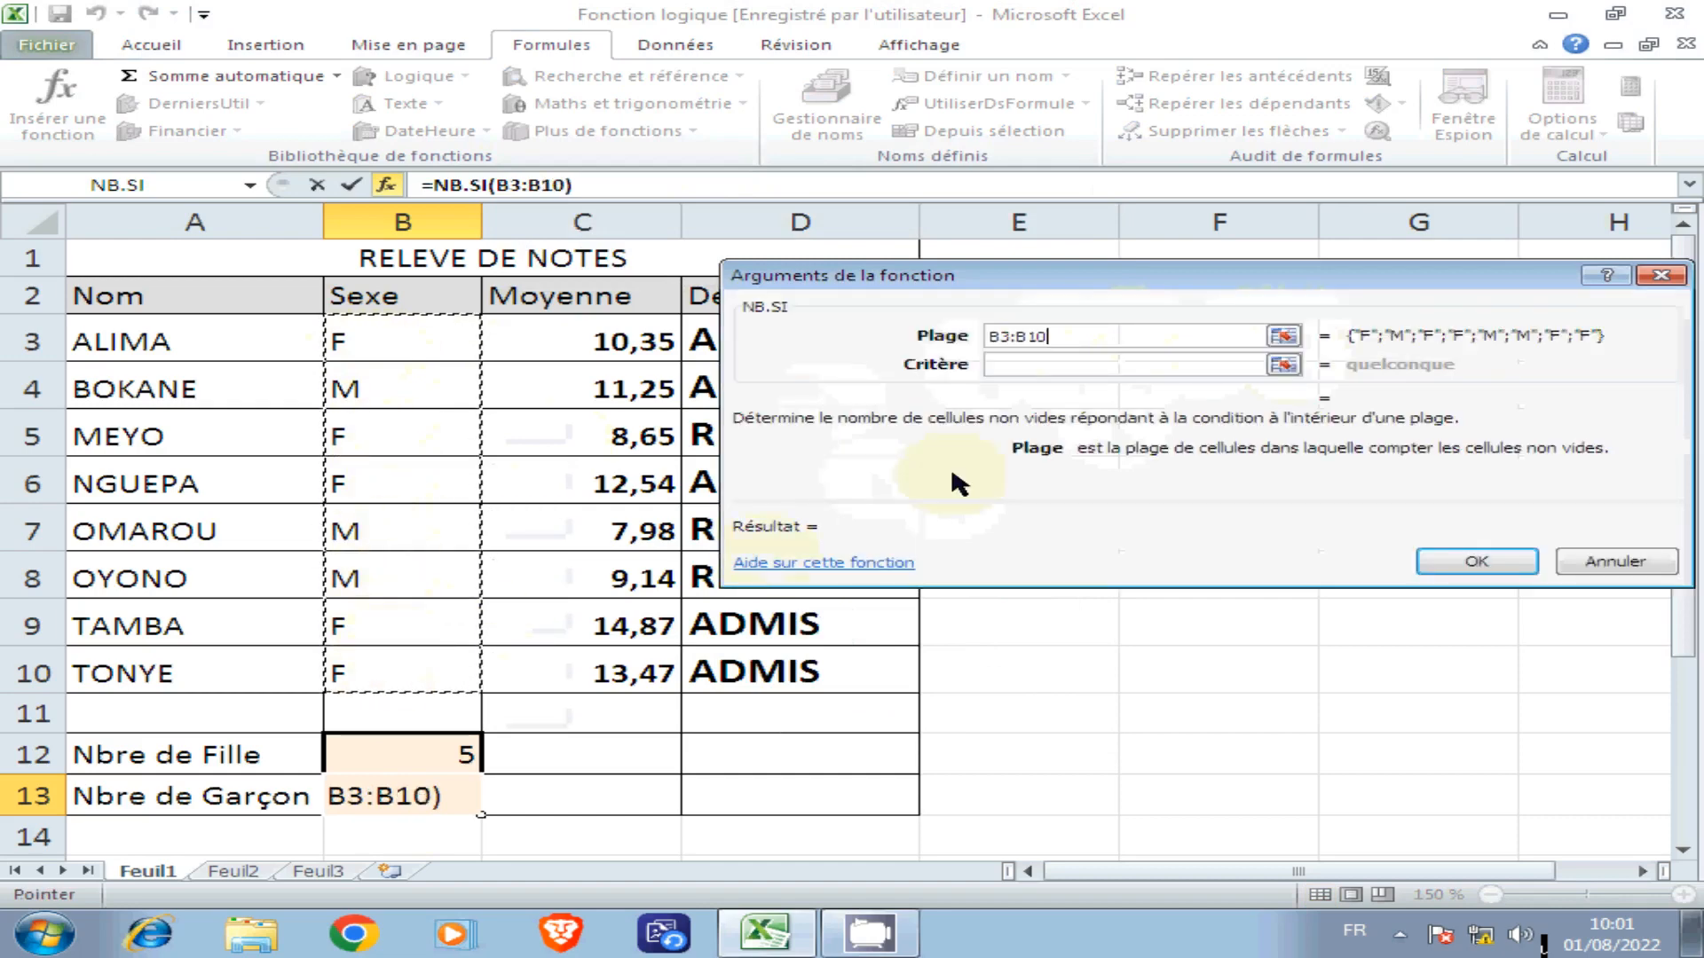
{"action": "left_click", "coordinate": [1011, 367]}
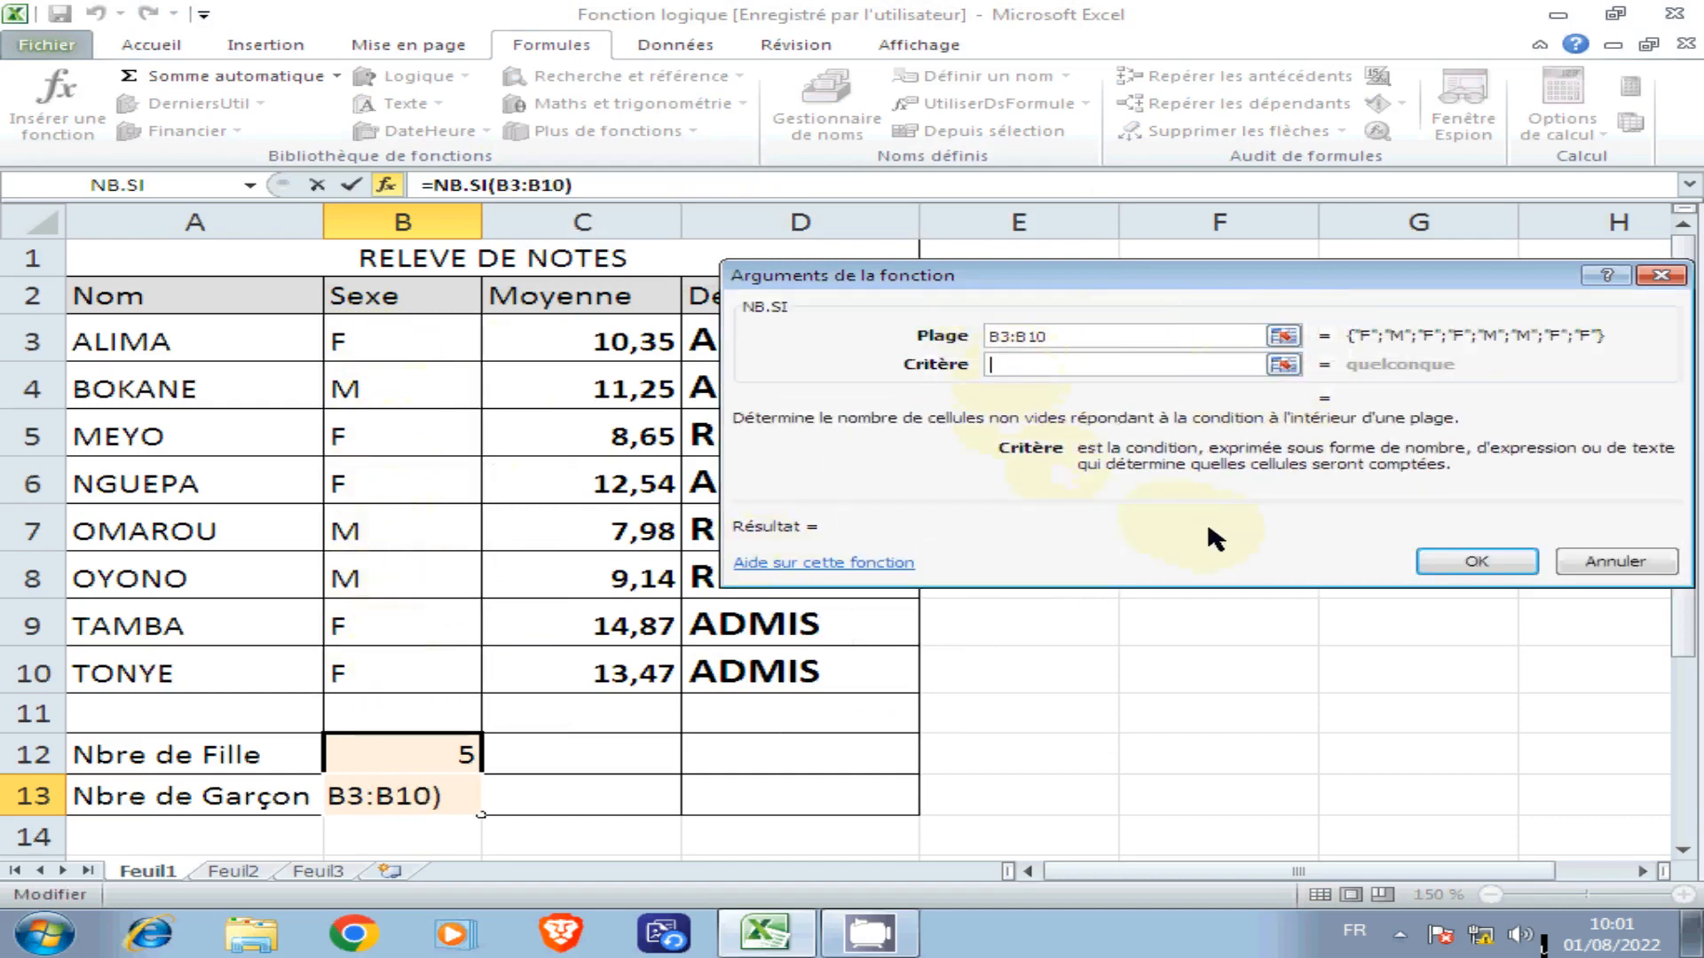
{"action": "type", "text": "M"}
{"action": "left_click", "coordinate": [1476, 561]}
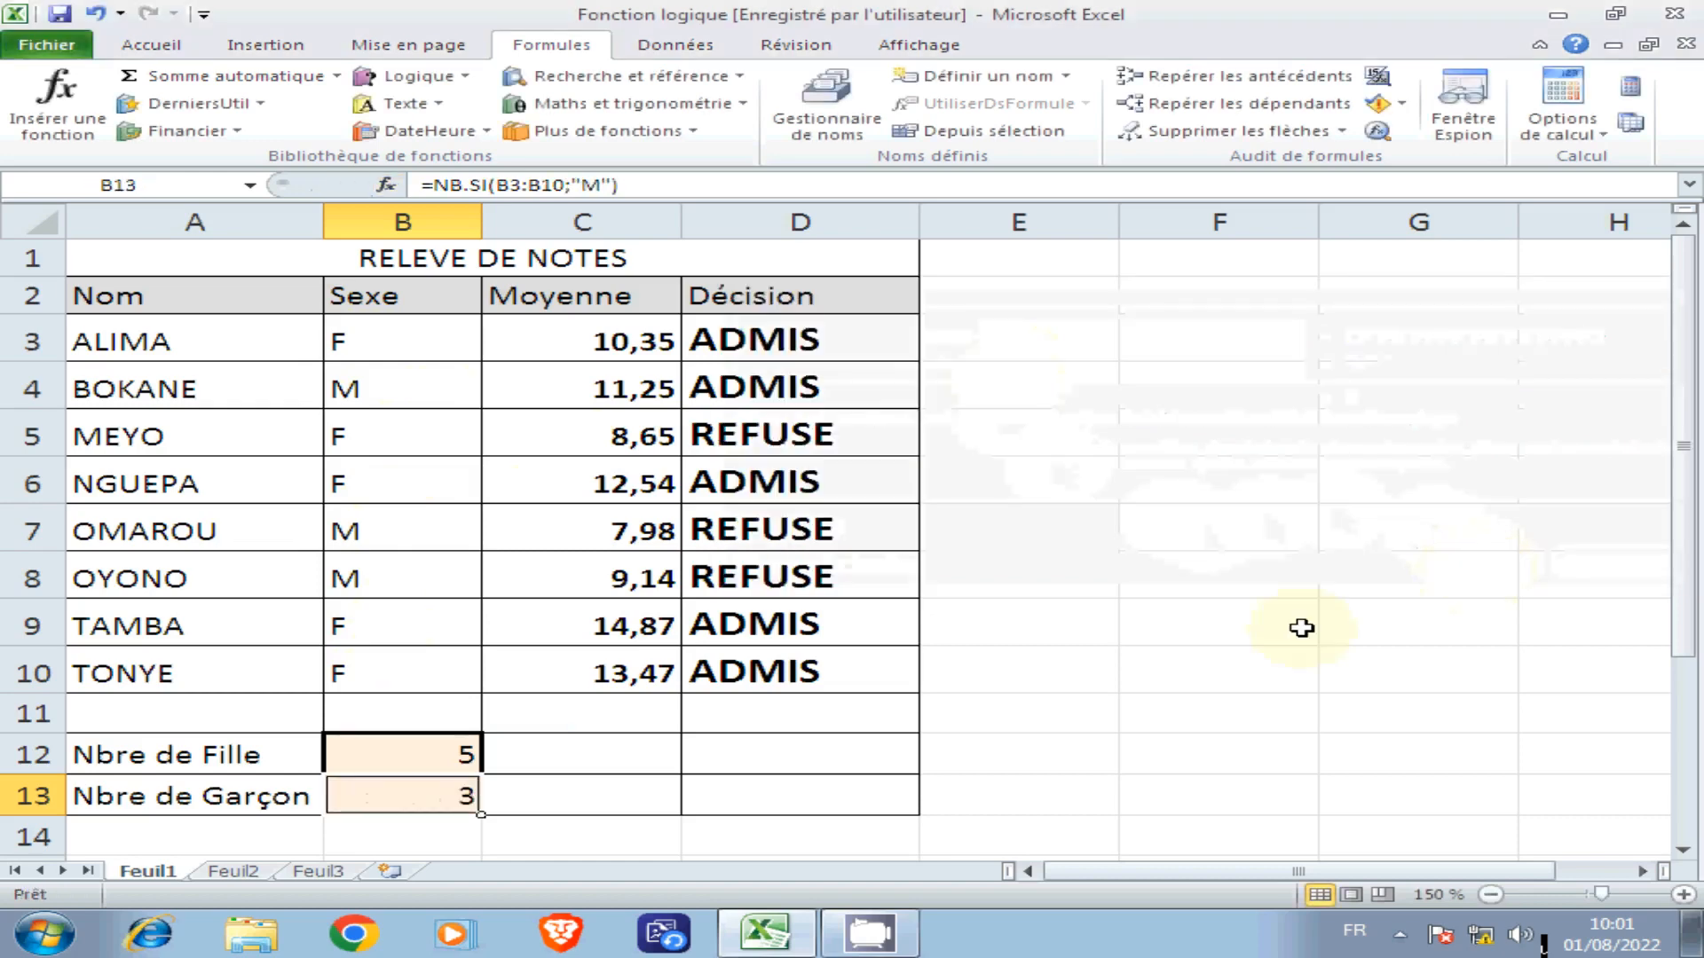
Step: Check the NB.SI formulas in B12 and B13 against the M entries in the Sexe column
{"action": "left_click", "coordinate": [432, 752]}
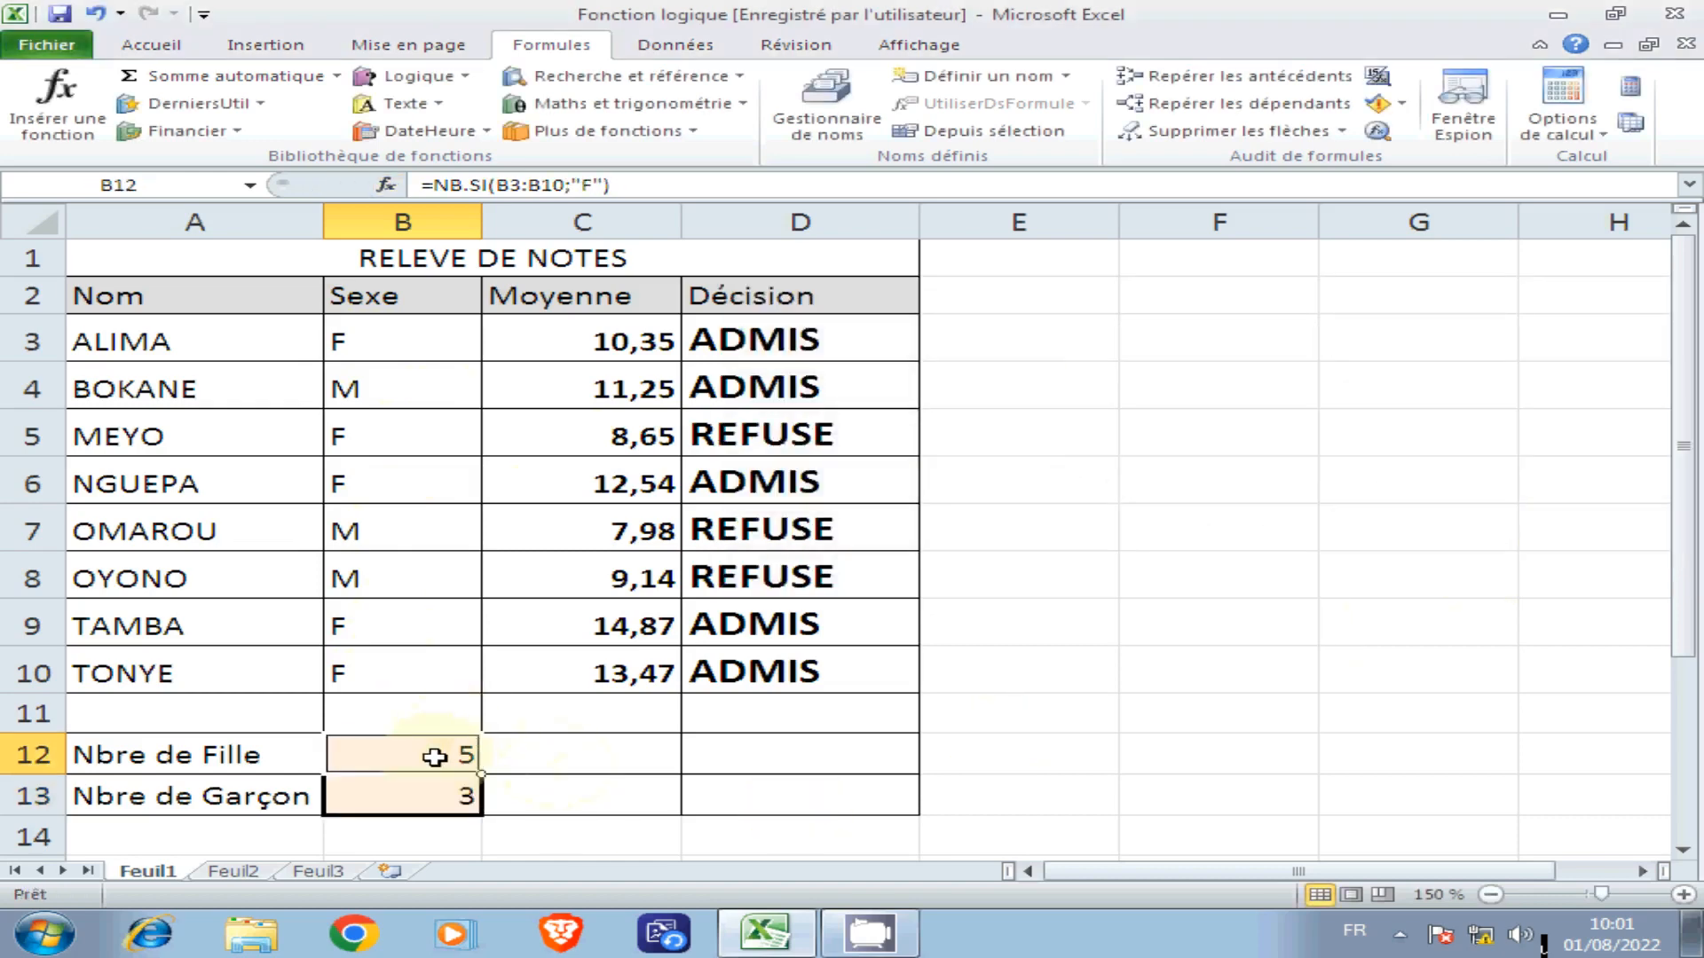
{"action": "left_click", "coordinate": [435, 801]}
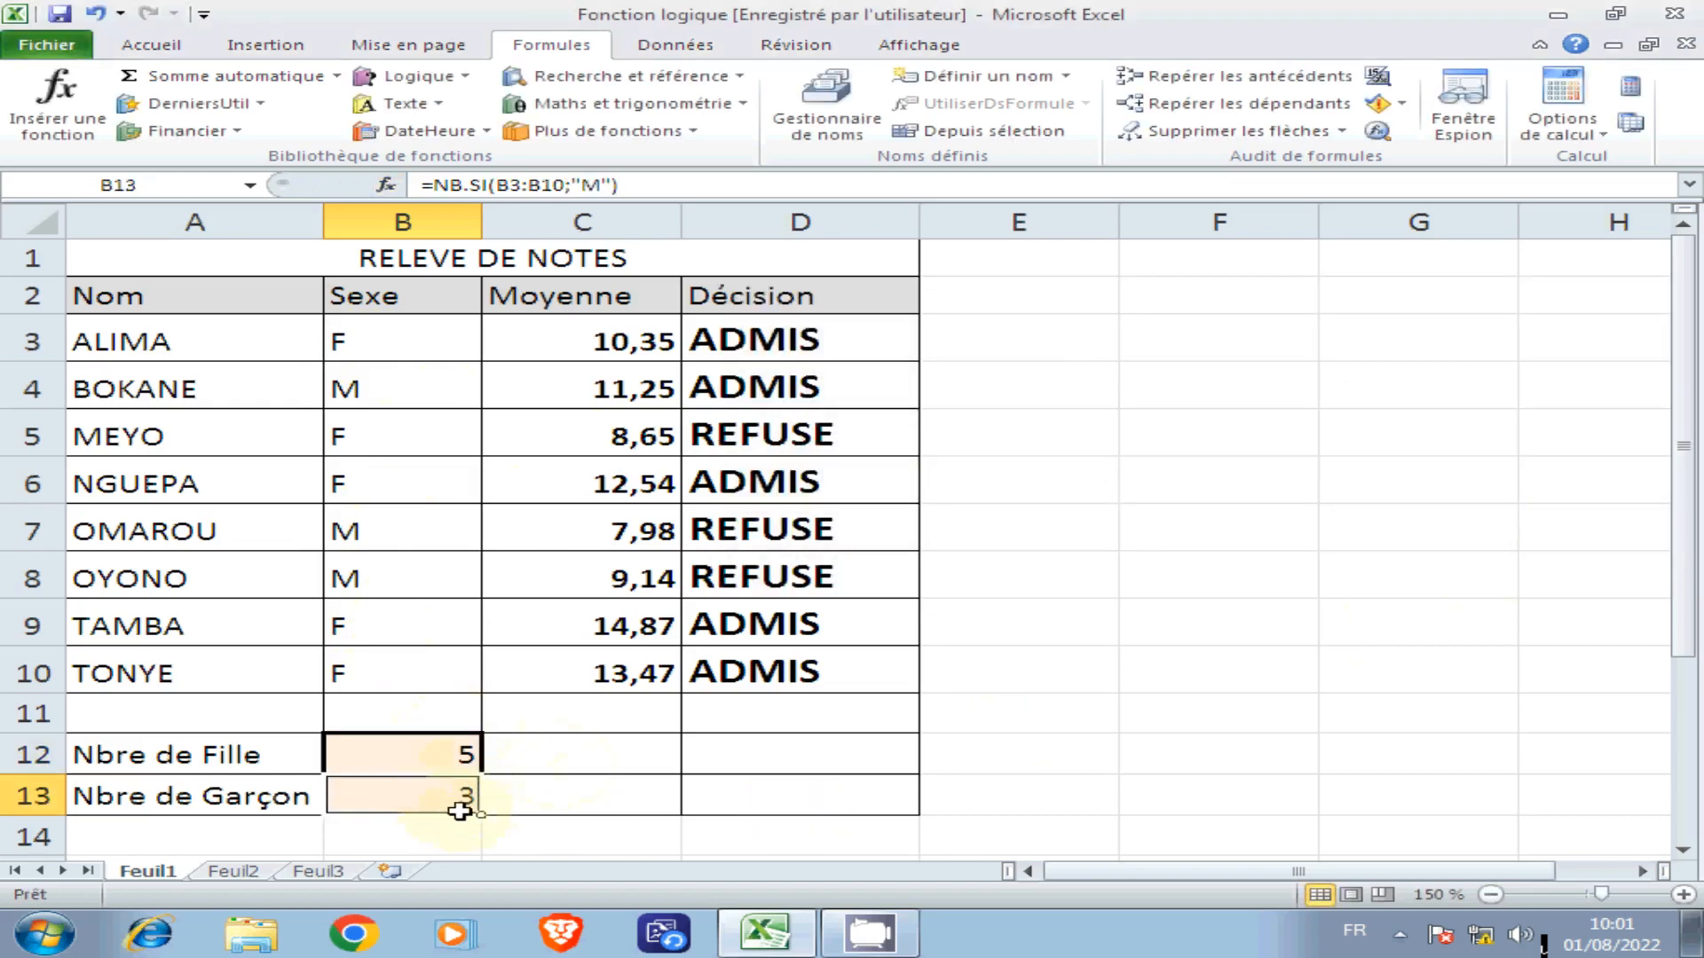
{"action": "left_click", "coordinate": [355, 387]}
{"action": "left_click", "coordinate": [391, 517]}
{"action": "left_click", "coordinate": [369, 571]}
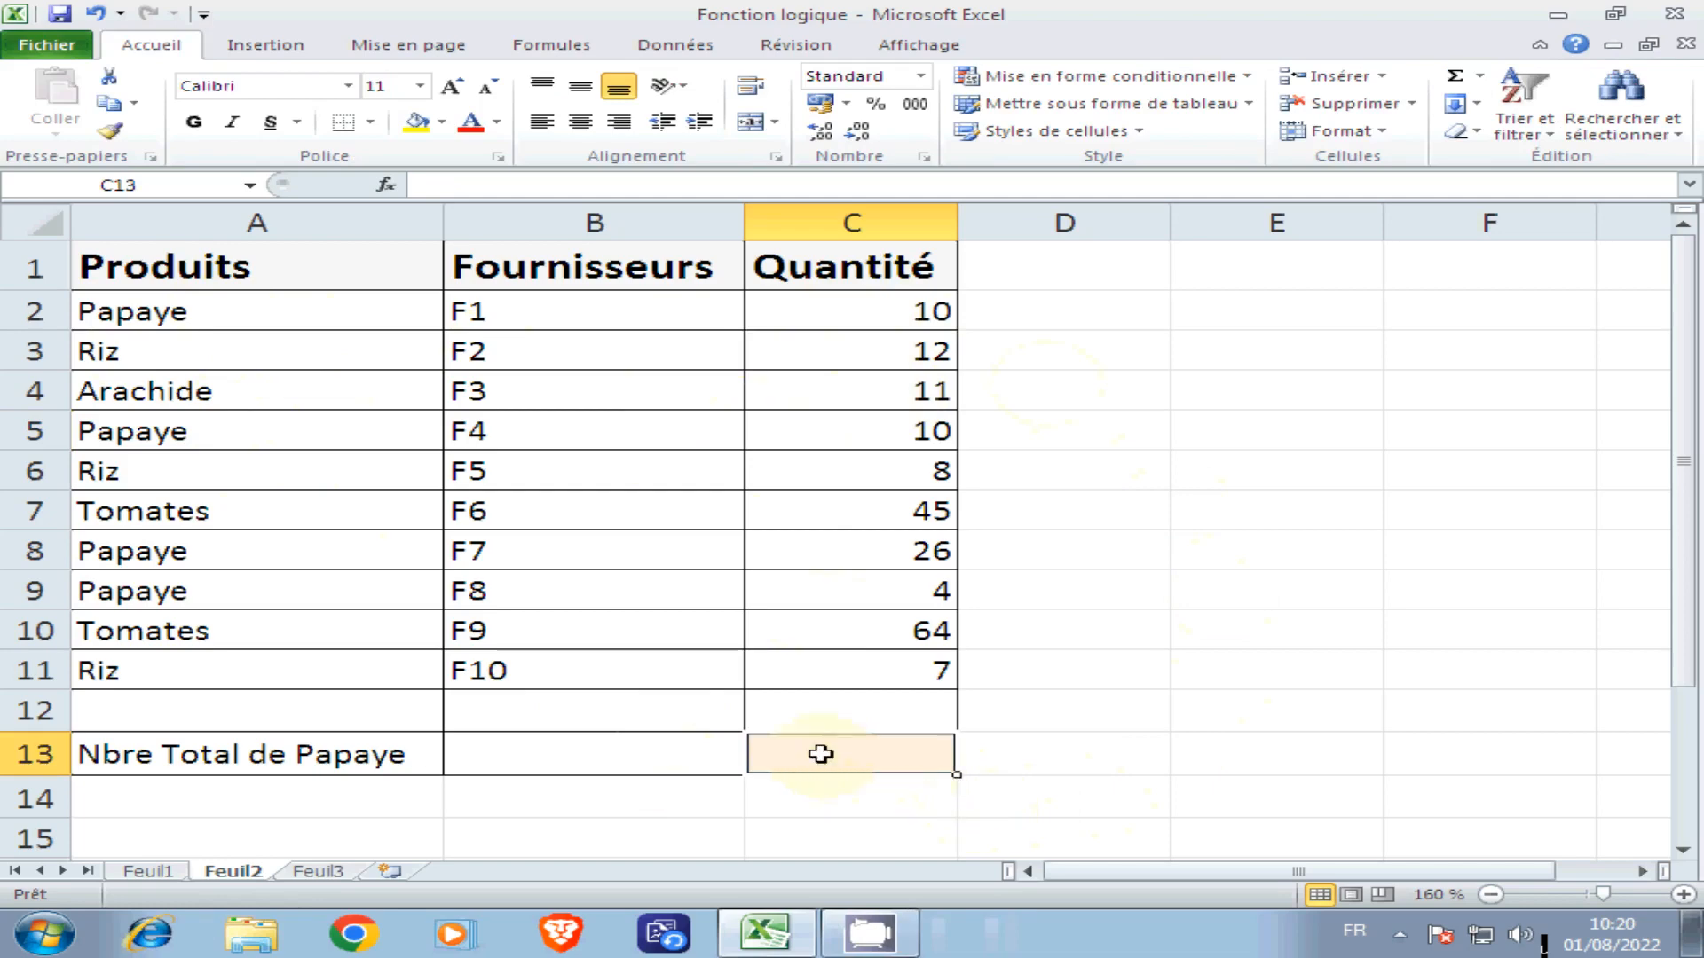
Step: Insert the math function SOMME.SI into cell C13 of Feuil2, in the Nbre Total de Papaye row
{"action": "left_click", "coordinate": [544, 45]}
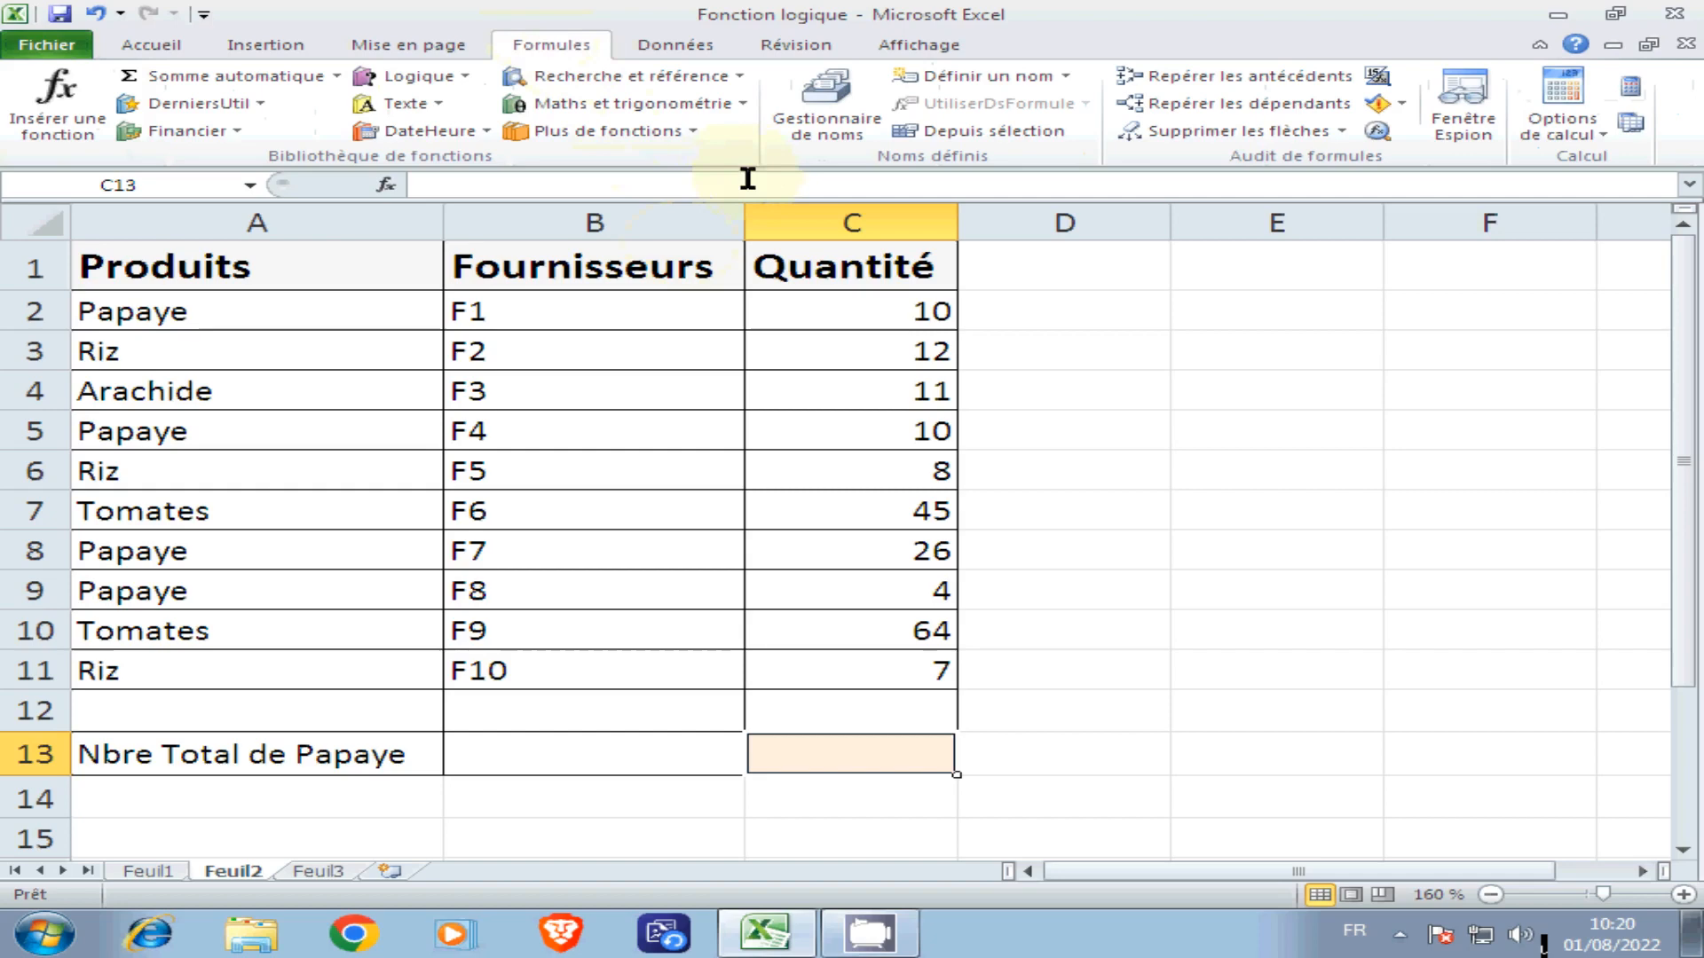
{"action": "left_click", "coordinate": [715, 104]}
{"action": "scroll", "coordinate": [690, 505], "scroll_direction": "down", "scroll_amount": 9}
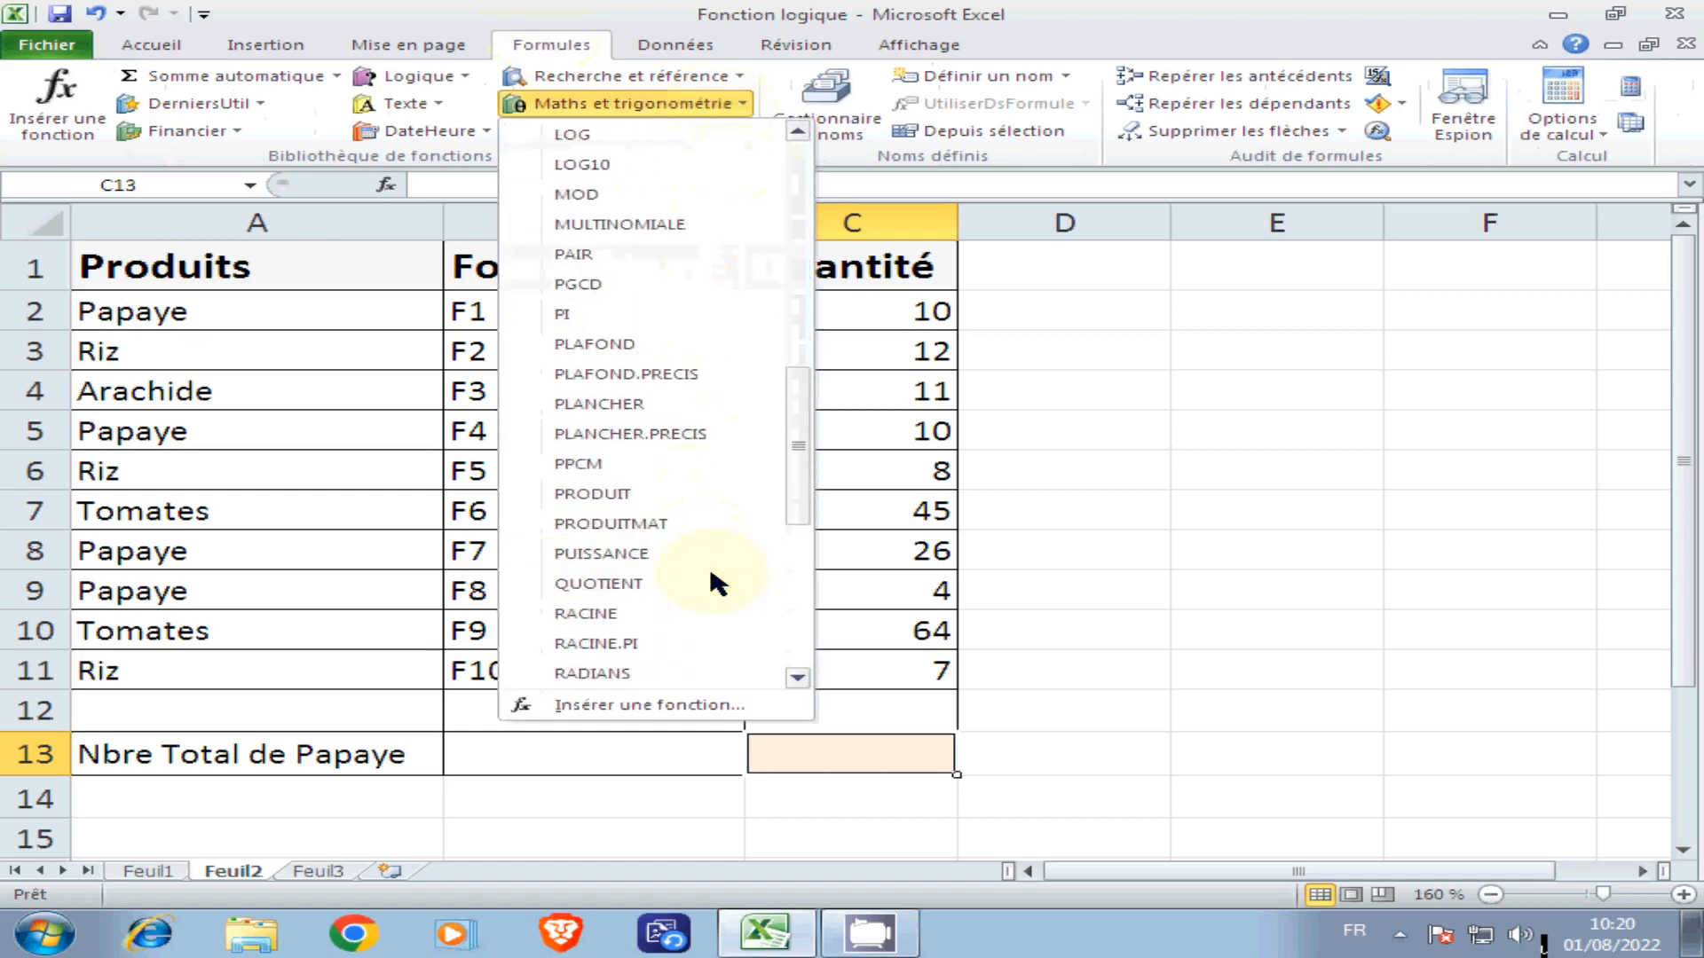
{"action": "scroll", "coordinate": [684, 582], "scroll_direction": "down", "scroll_amount": 3}
{"action": "left_click", "coordinate": [655, 639]}
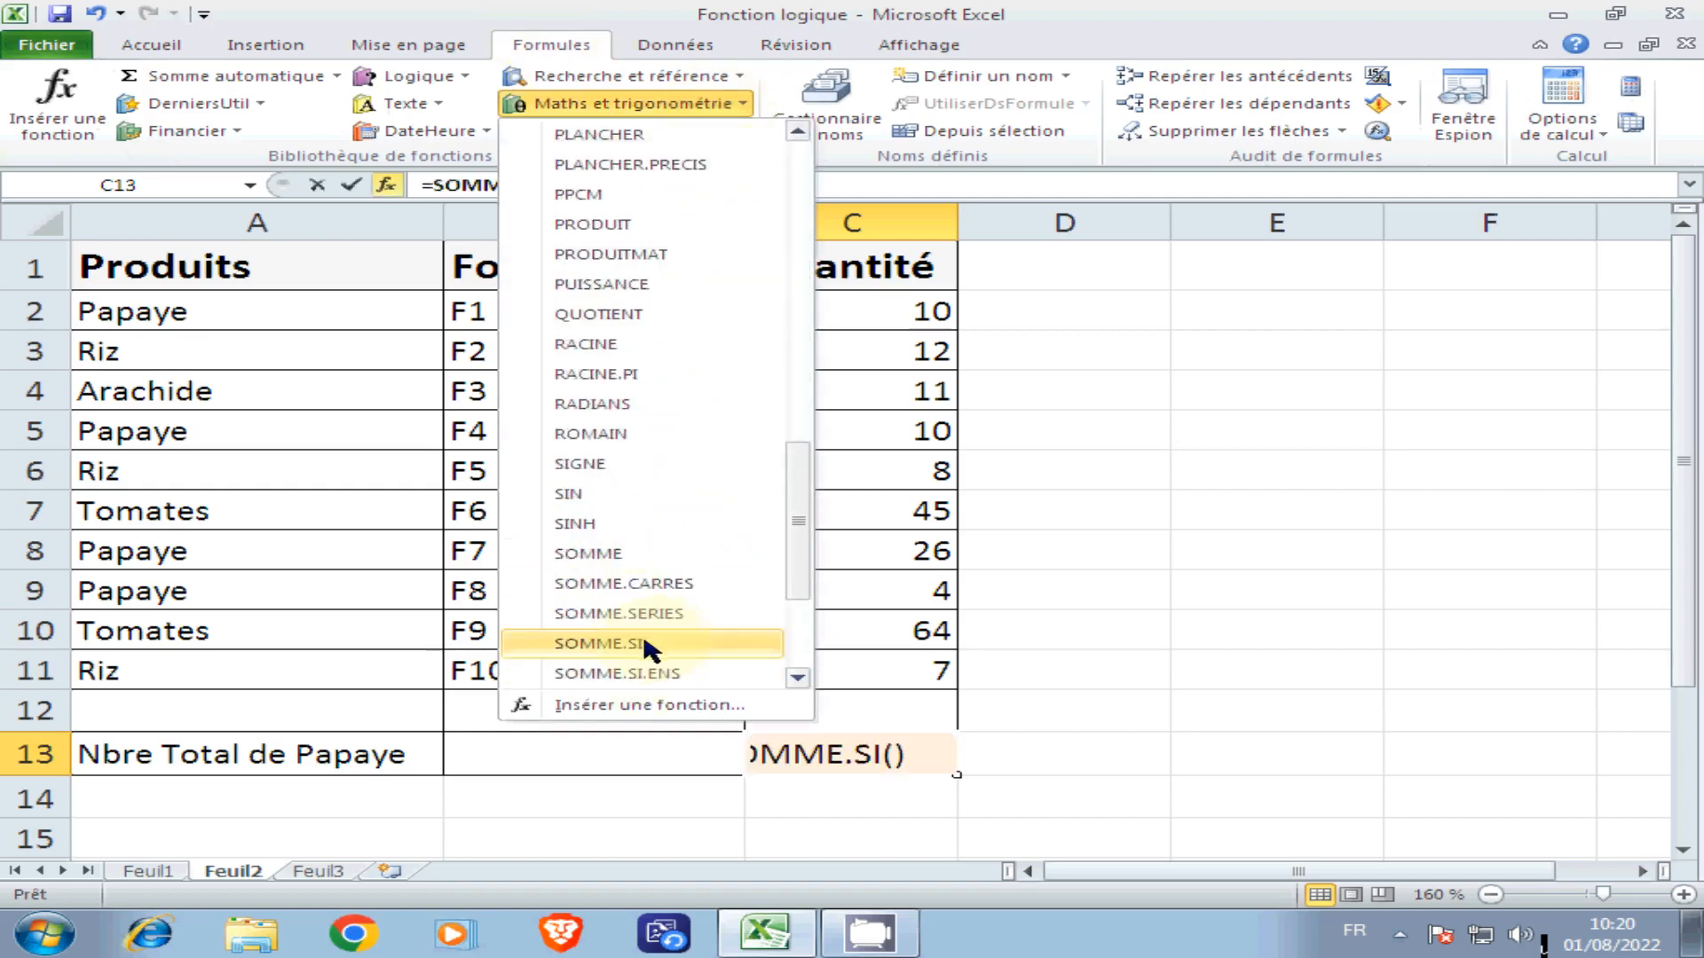
{"action": "mouse_move", "coordinate": [1235, 244]}
{"action": "left_mouse_down"}
{"action": "mouse_move", "coordinate": [1281, 236]}
{"action": "mouse_move", "coordinate": [1241, 247]}
{"action": "left_mouse_up"}
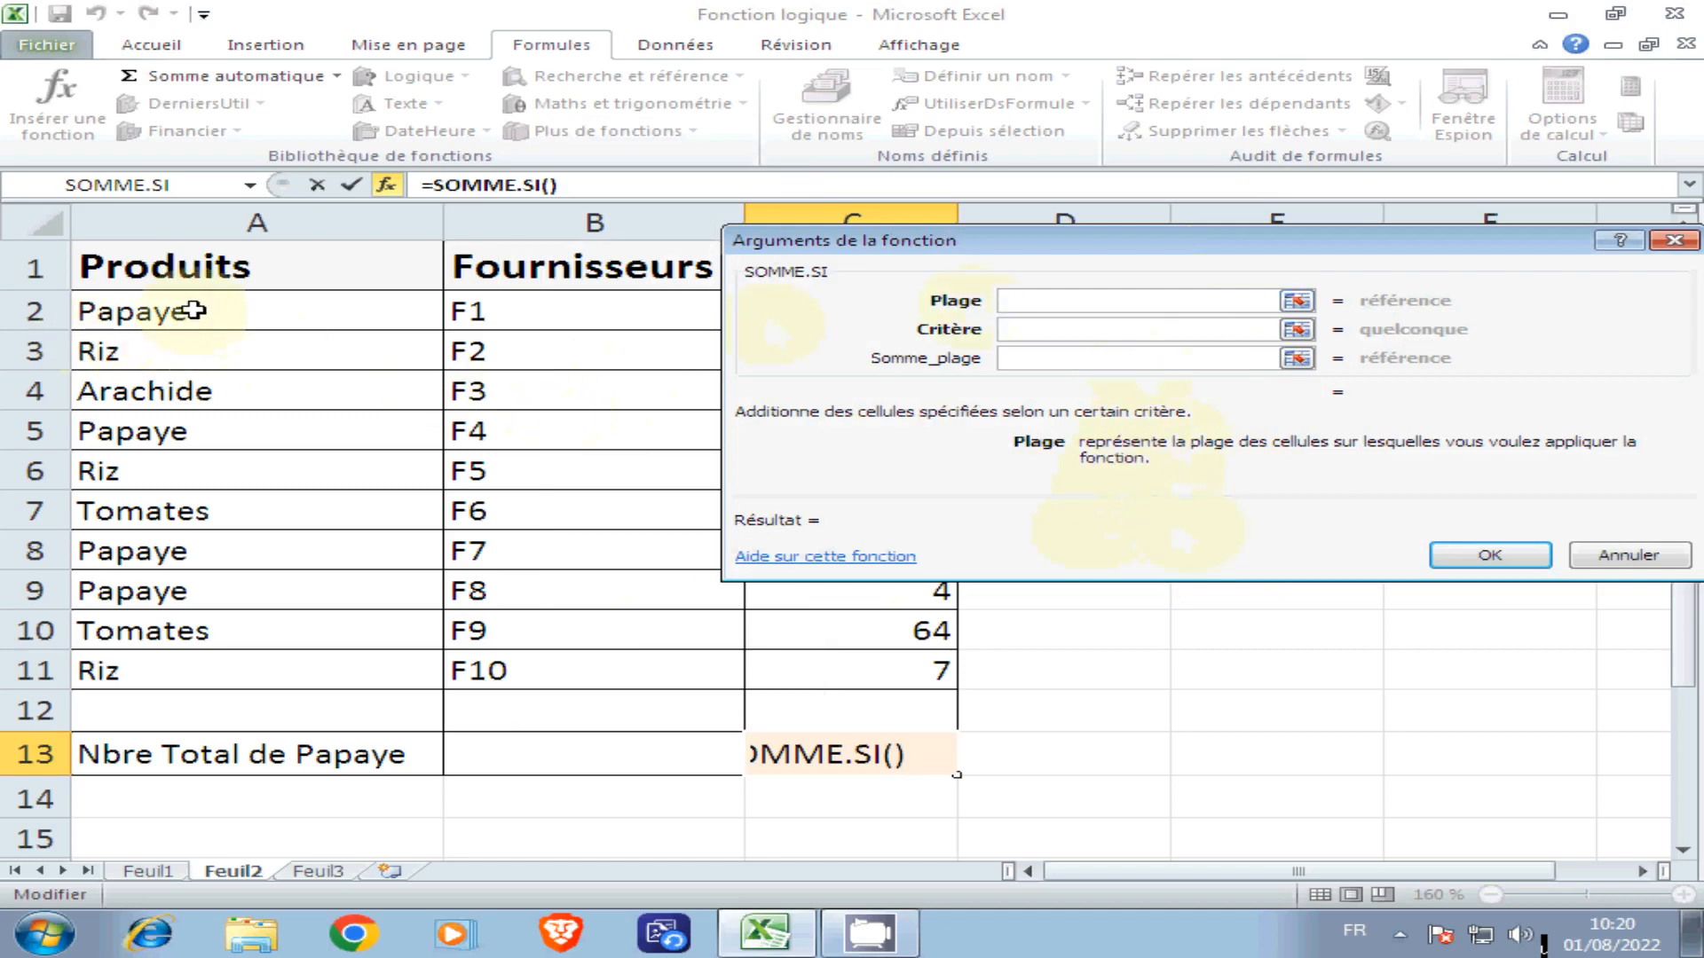
Step: Set the SOMME.SI range to the product cells A2:A11 and its criterion to papaye
{"action": "left_click_drag", "start_coordinate": [193, 311], "coordinate": [266, 670]}
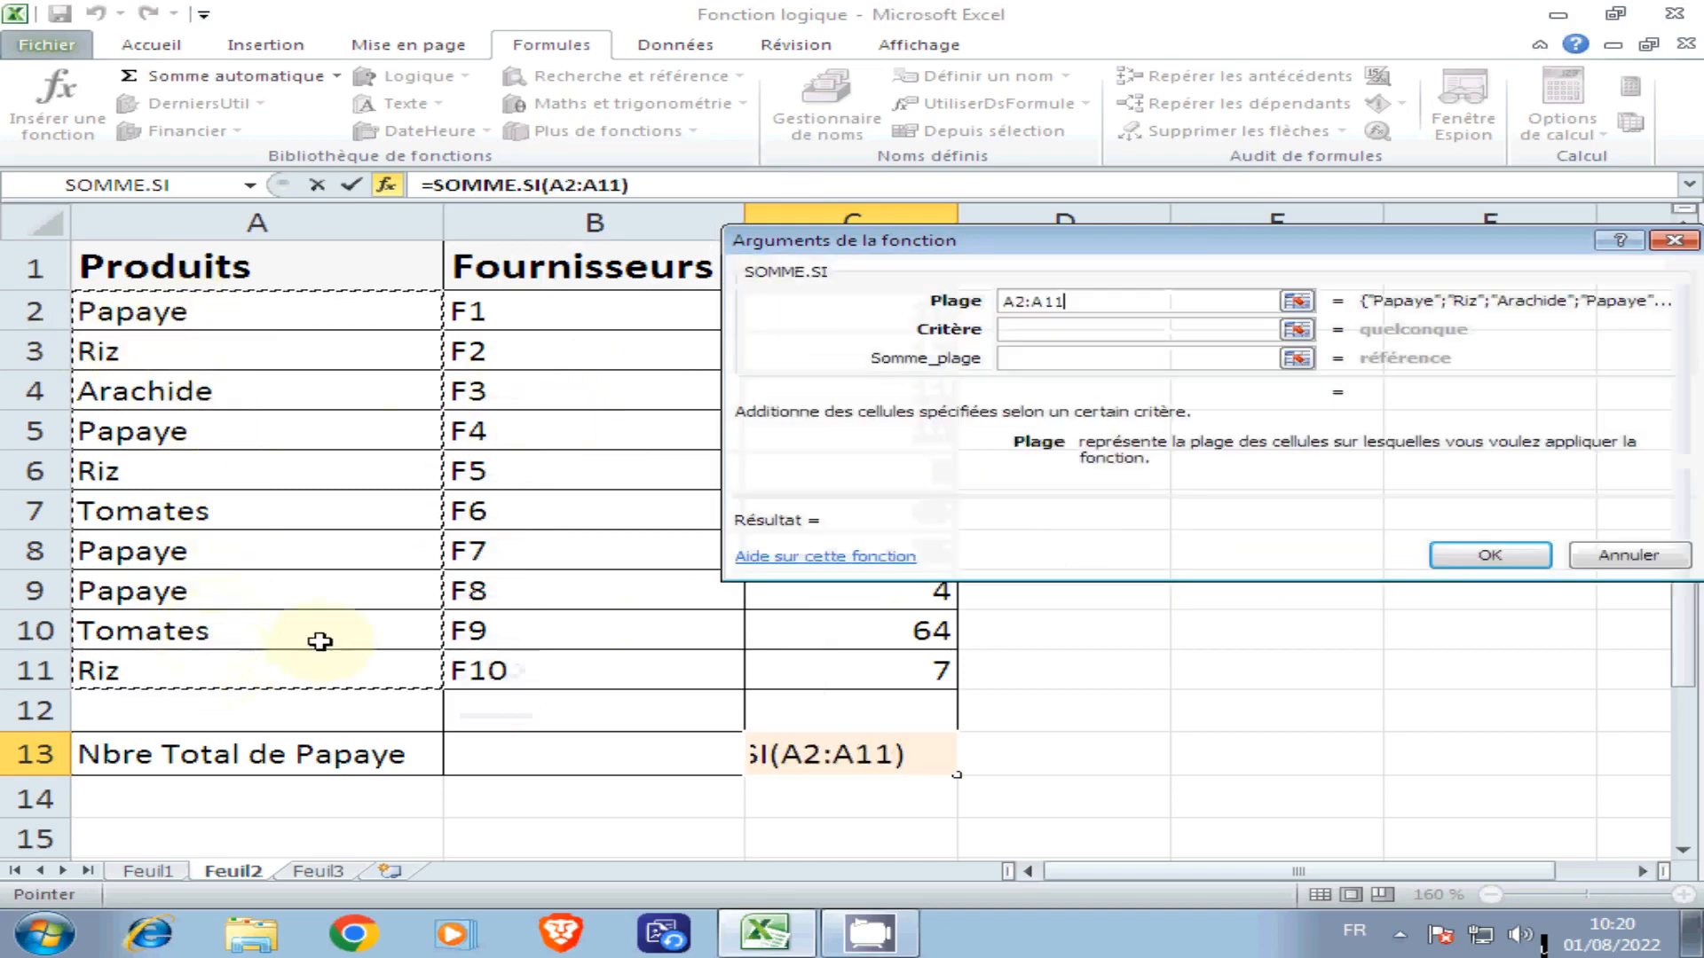
{"action": "left_click", "coordinate": [1070, 330]}
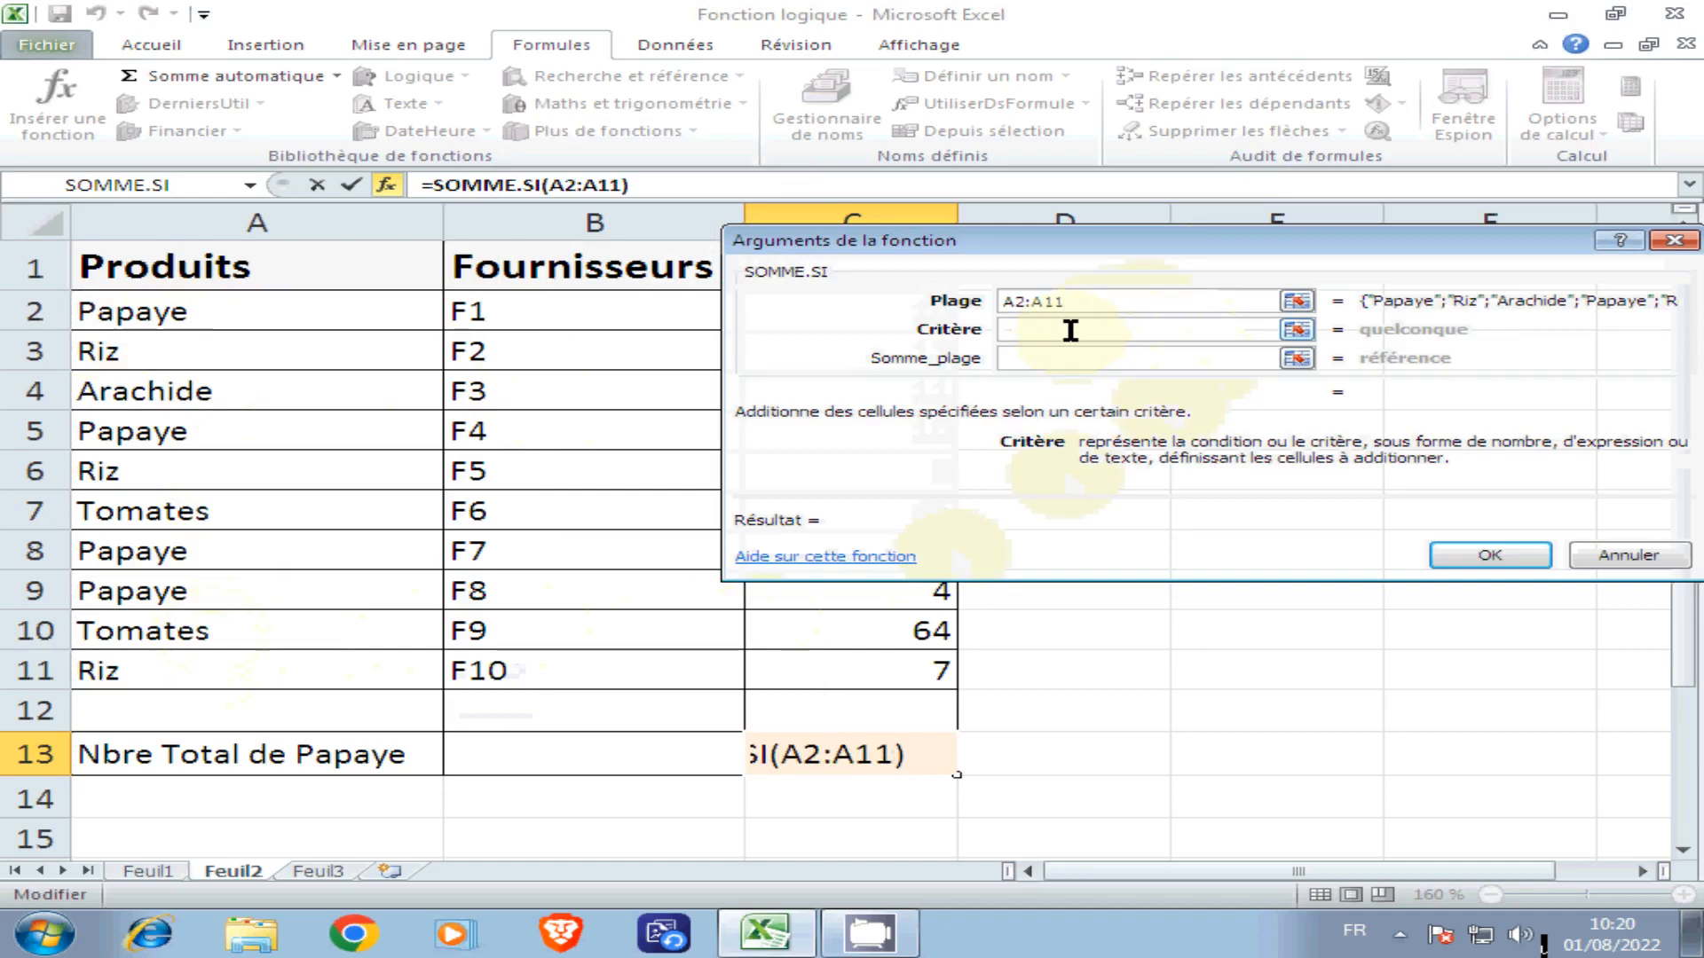
{"action": "type", "text": "pap"}
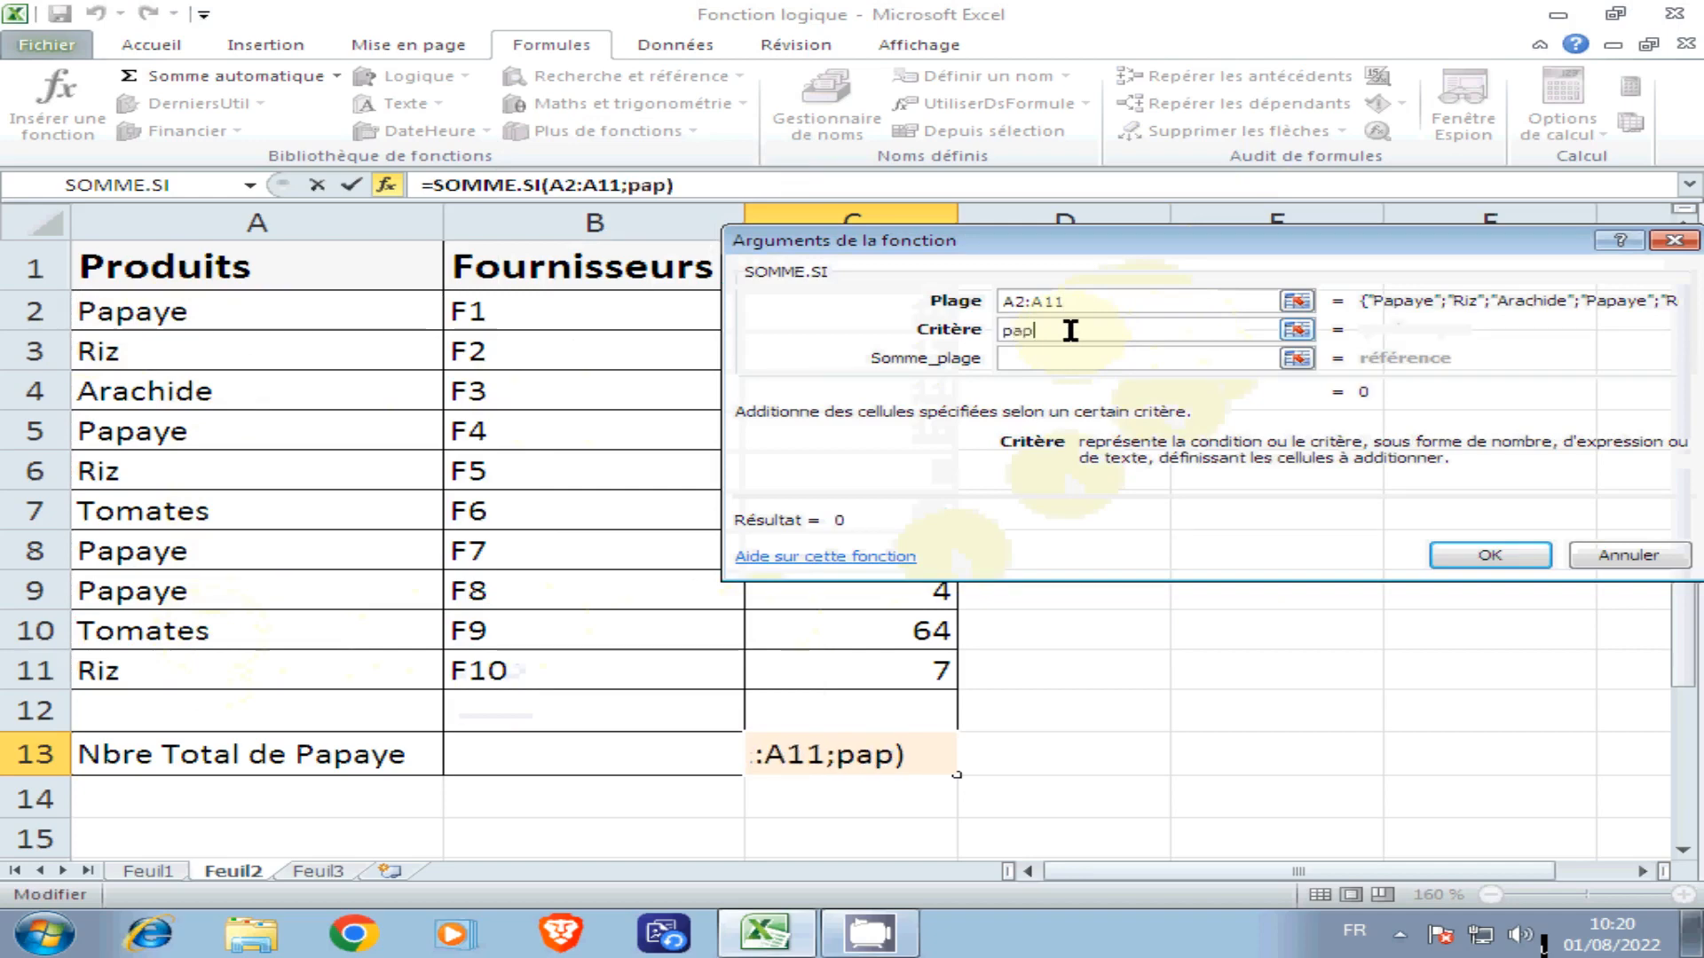
{"action": "type", "text": "aye"}
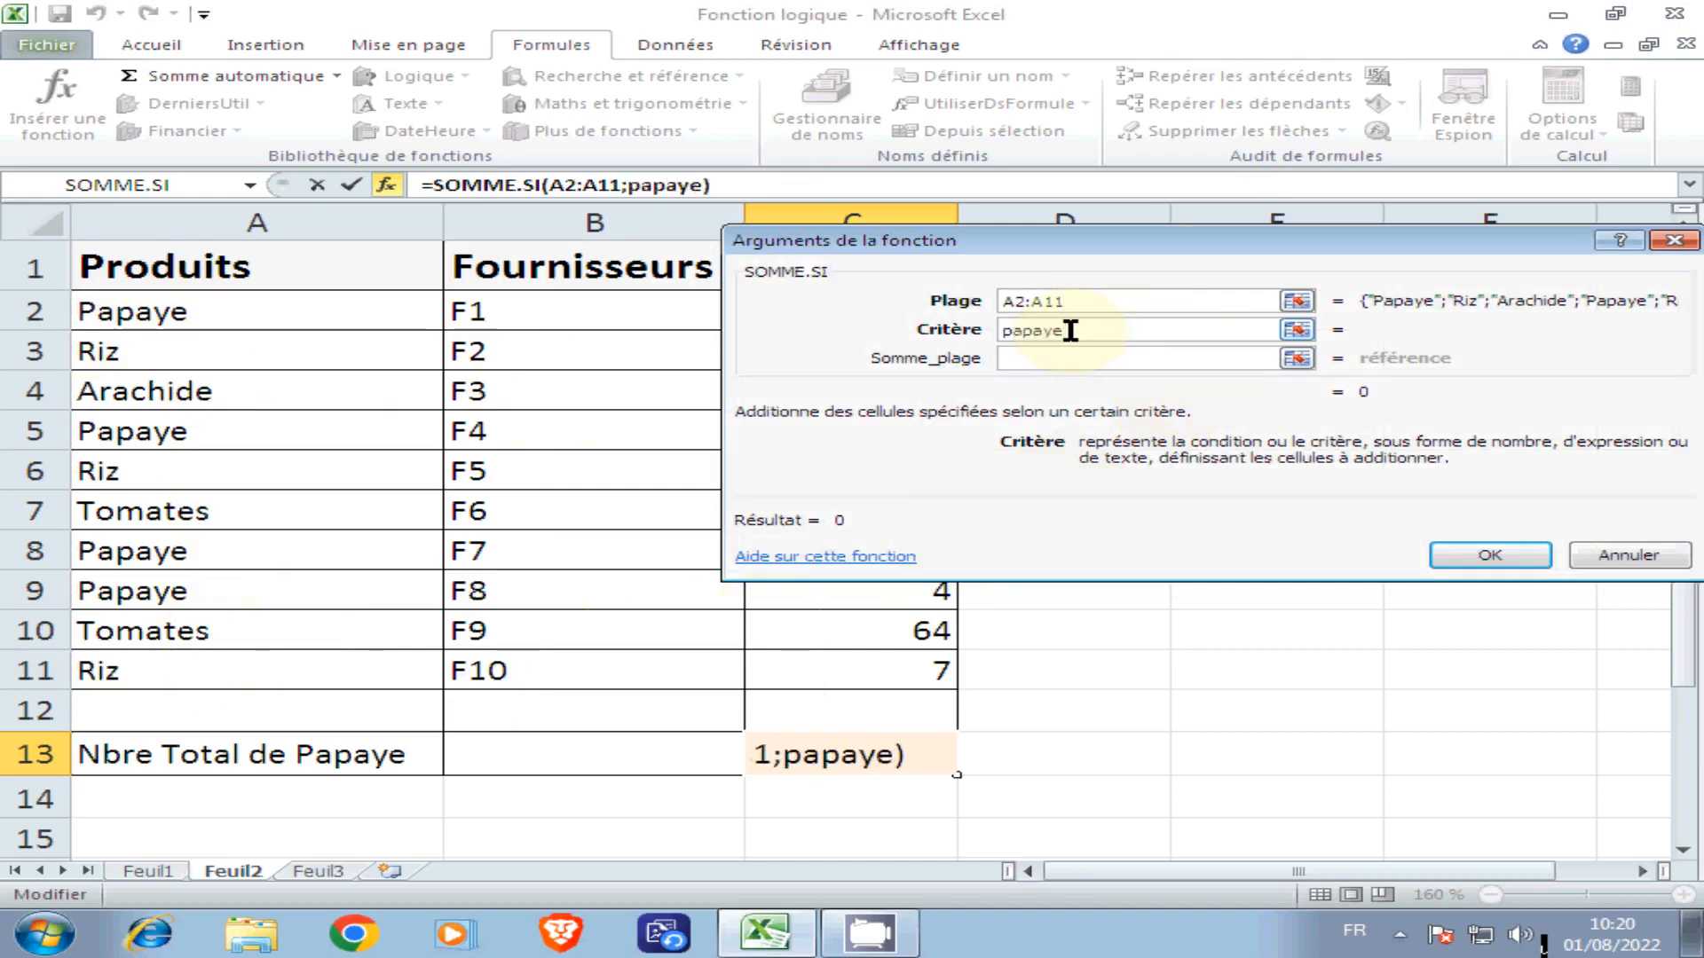
Step: Set Somme_plage to the quantity cells C2:C11 and confirm the SOMME.SI formula
{"action": "left_click", "coordinate": [1055, 359]}
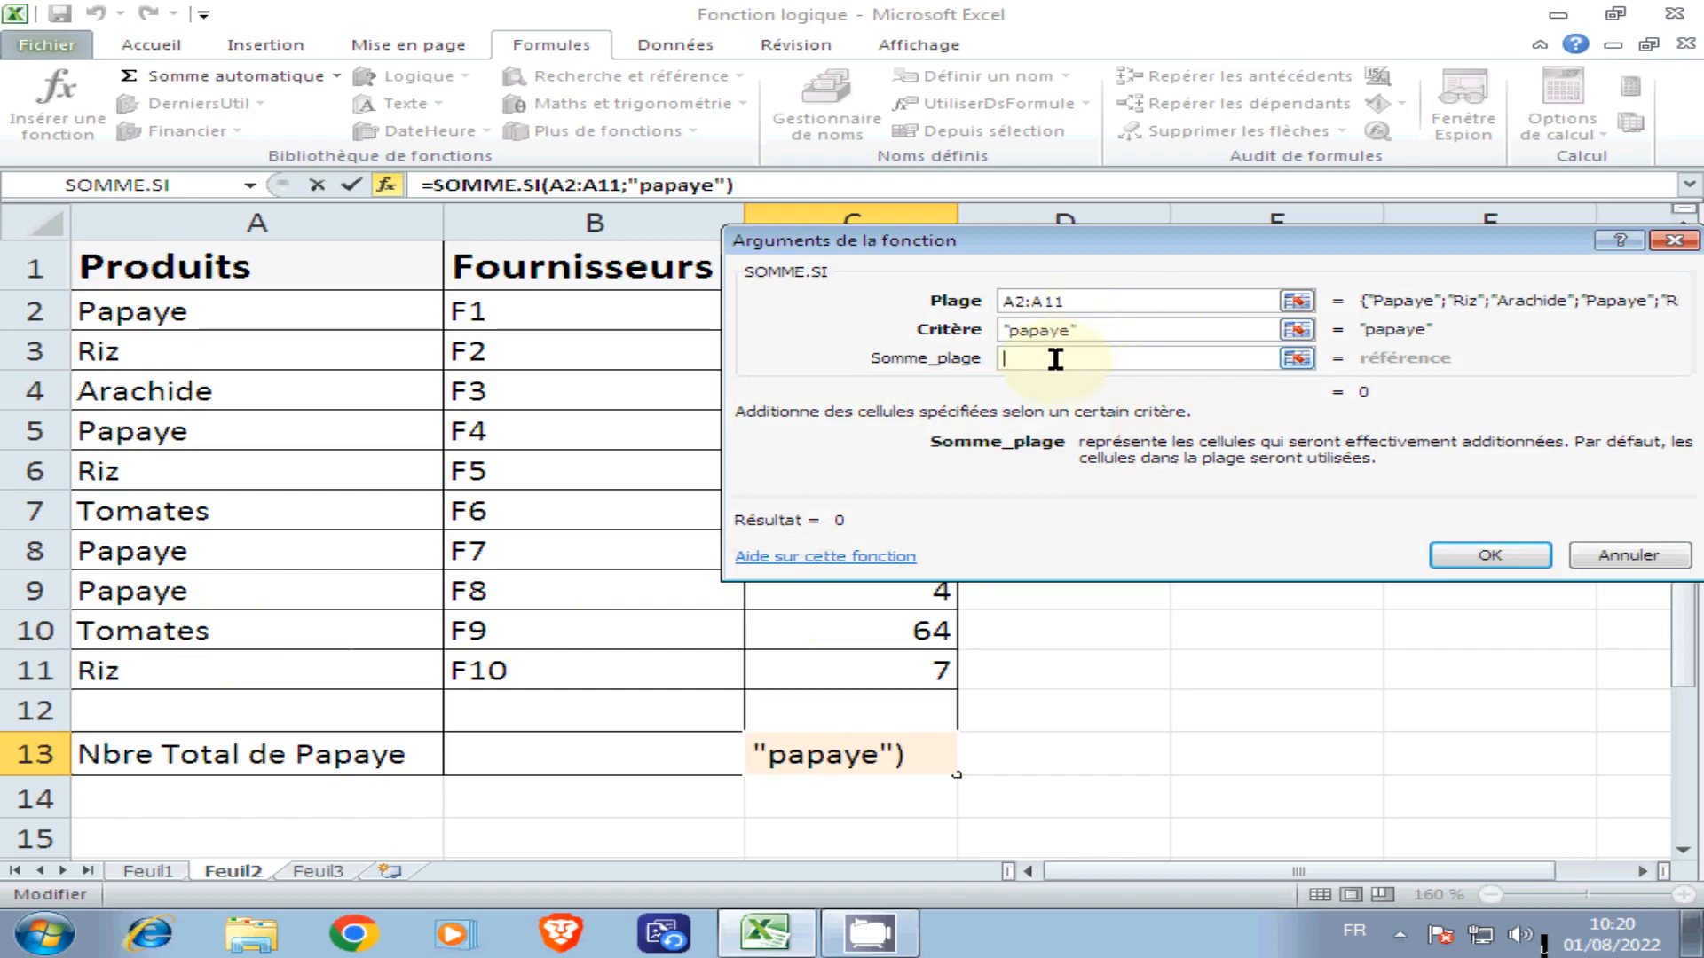
{"action": "left_click_drag", "start_coordinate": [1186, 252], "coordinate": [1447, 267]}
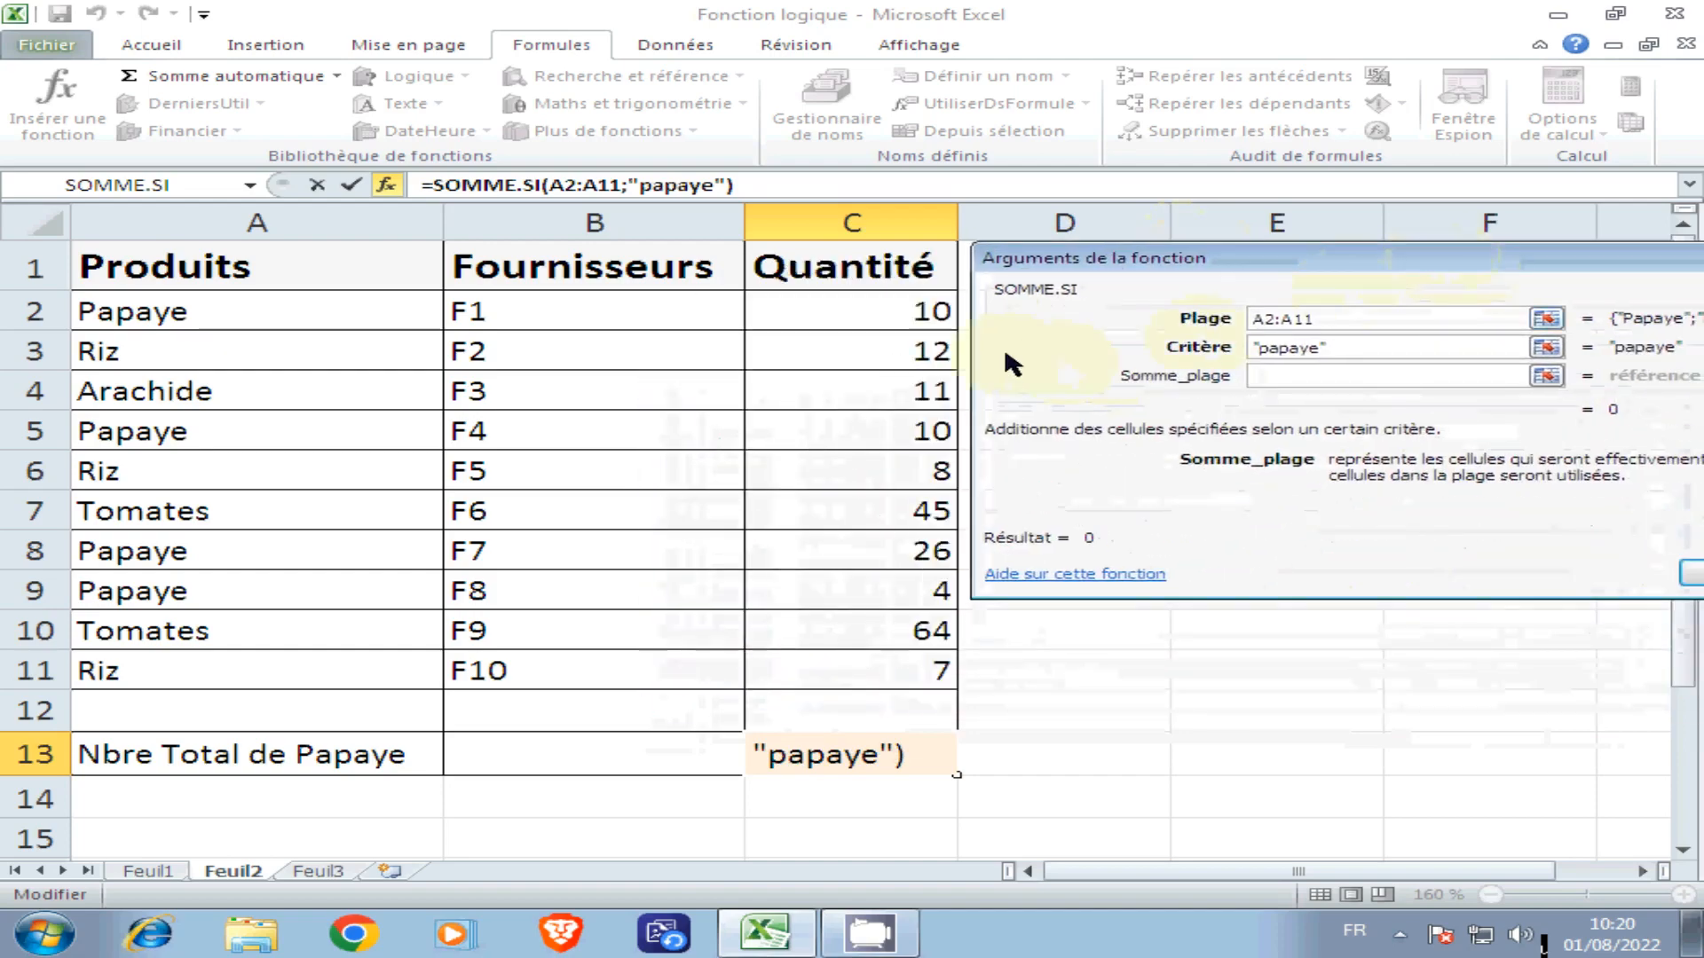
{"action": "left_click_drag", "start_coordinate": [872, 312], "coordinate": [870, 668]}
{"action": "left_click_drag", "start_coordinate": [1367, 263], "coordinate": [1041, 273]}
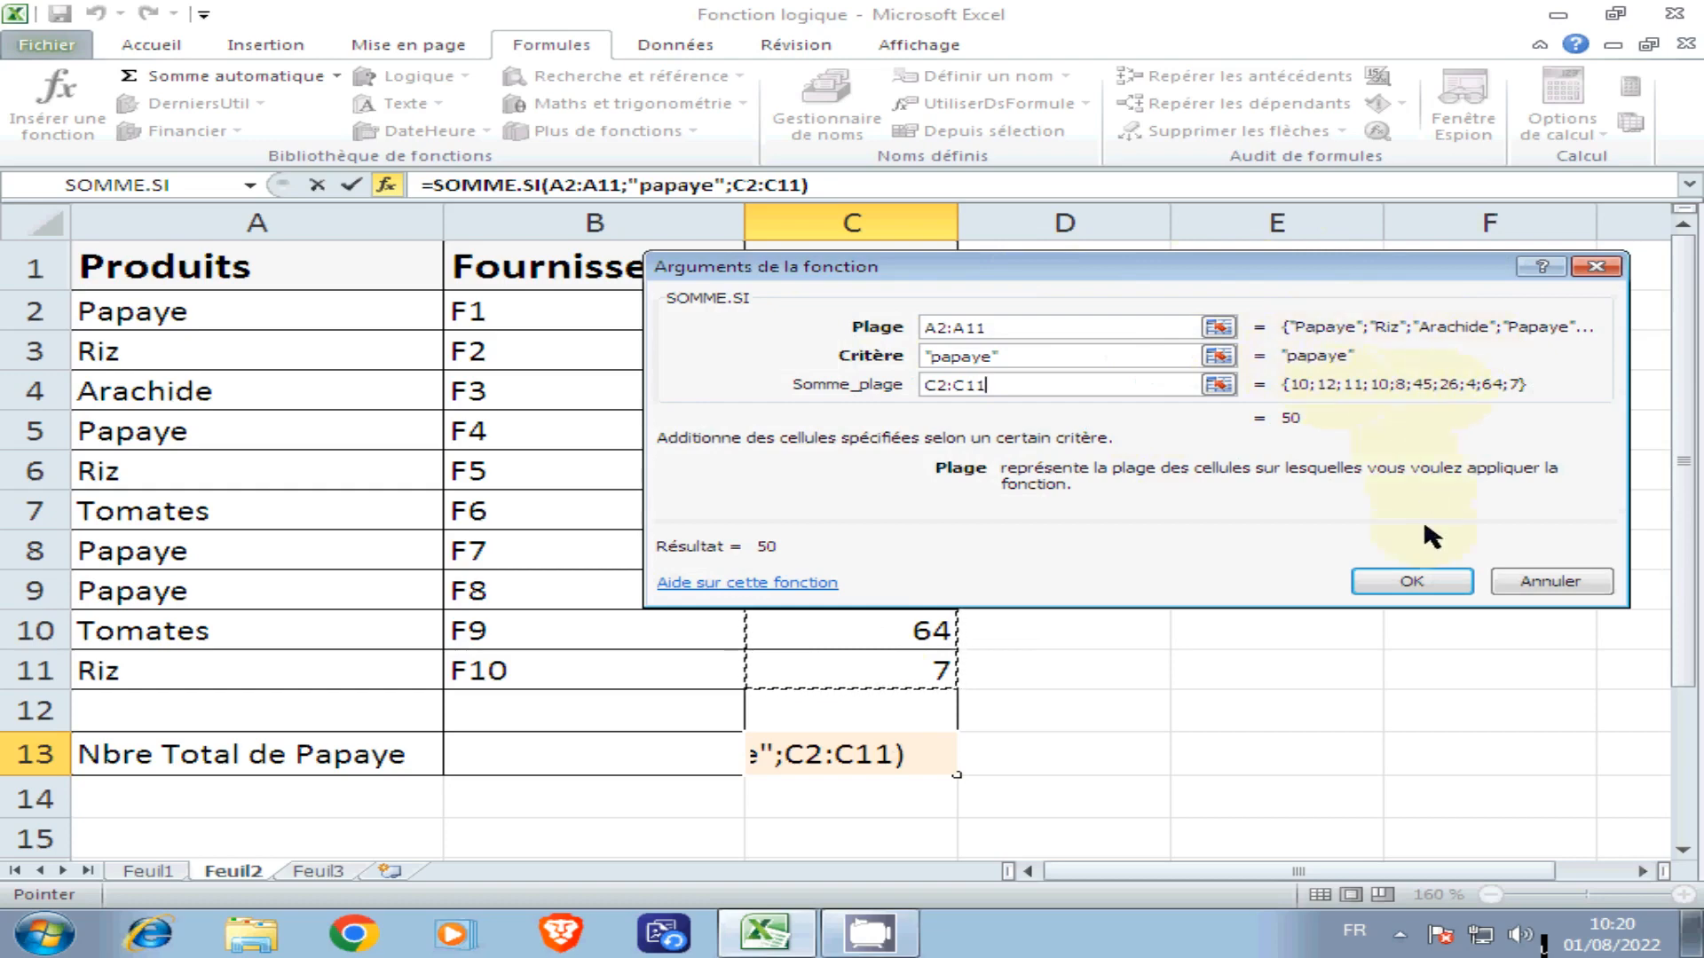
{"action": "left_click", "coordinate": [1407, 584]}
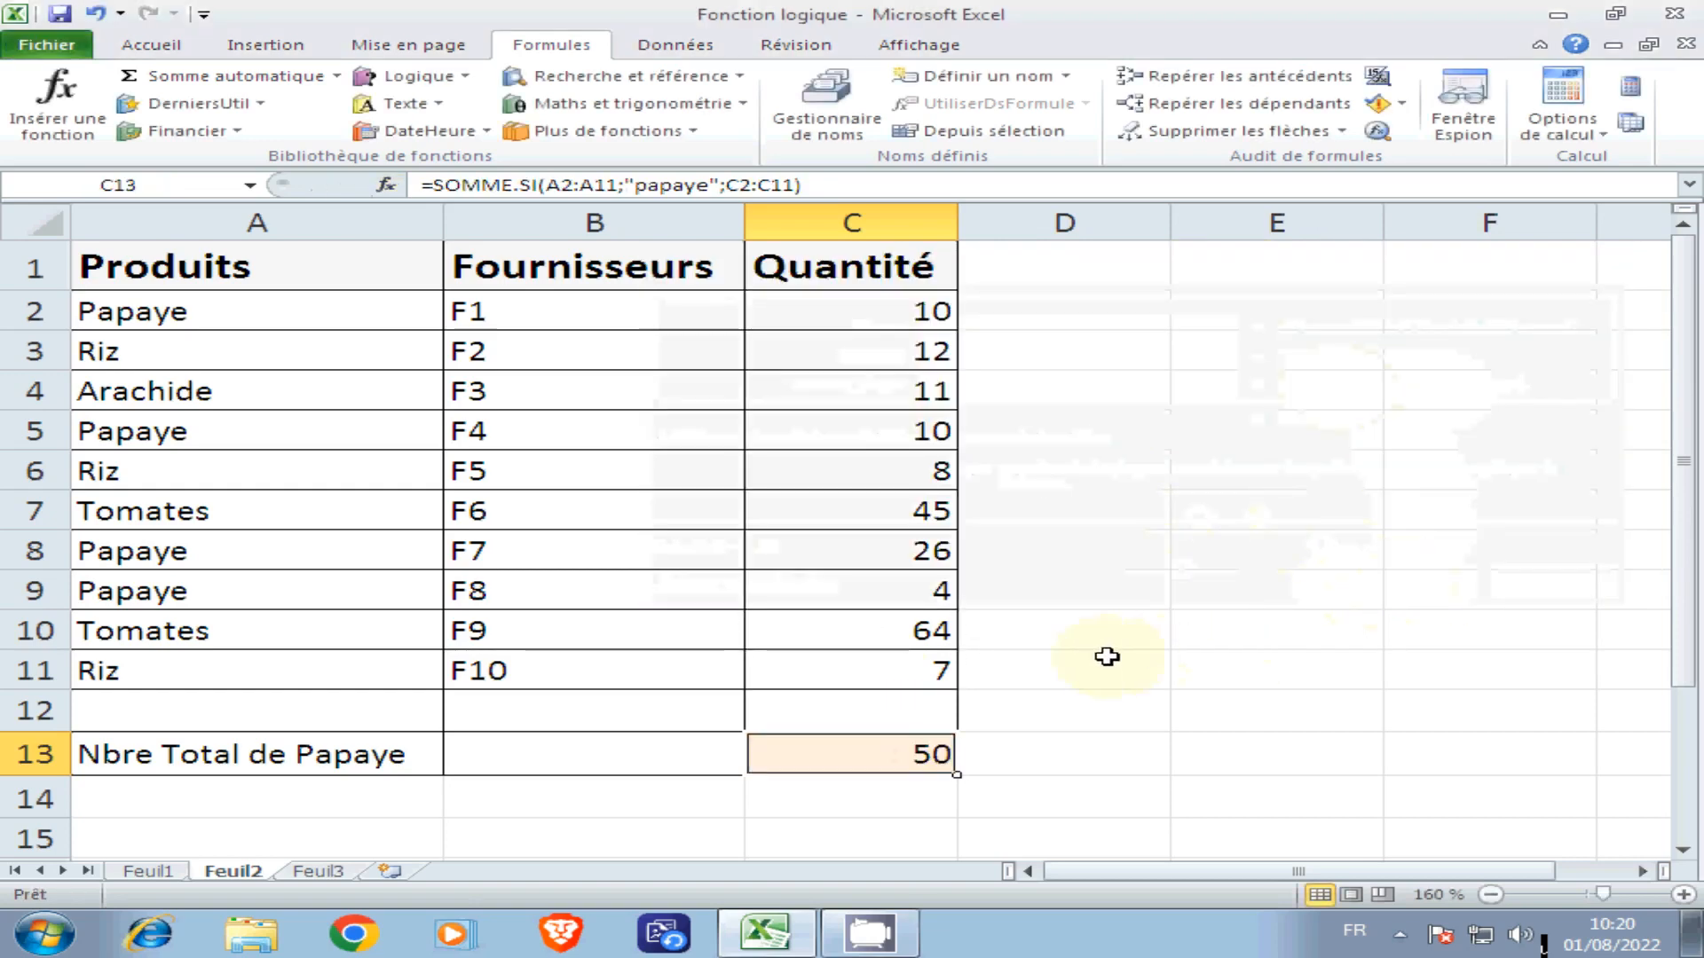